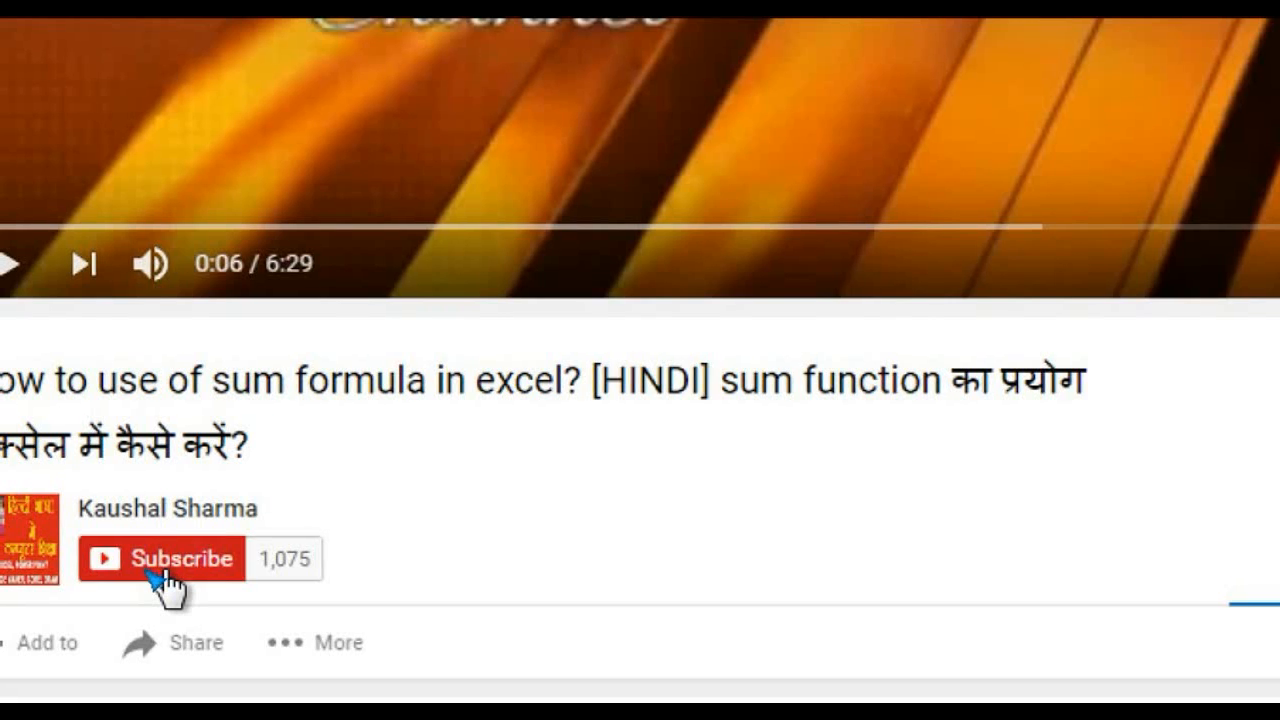
Subscribe to the video's channel and tick 'Send me all notifications for this channel'
left_click(162, 576)
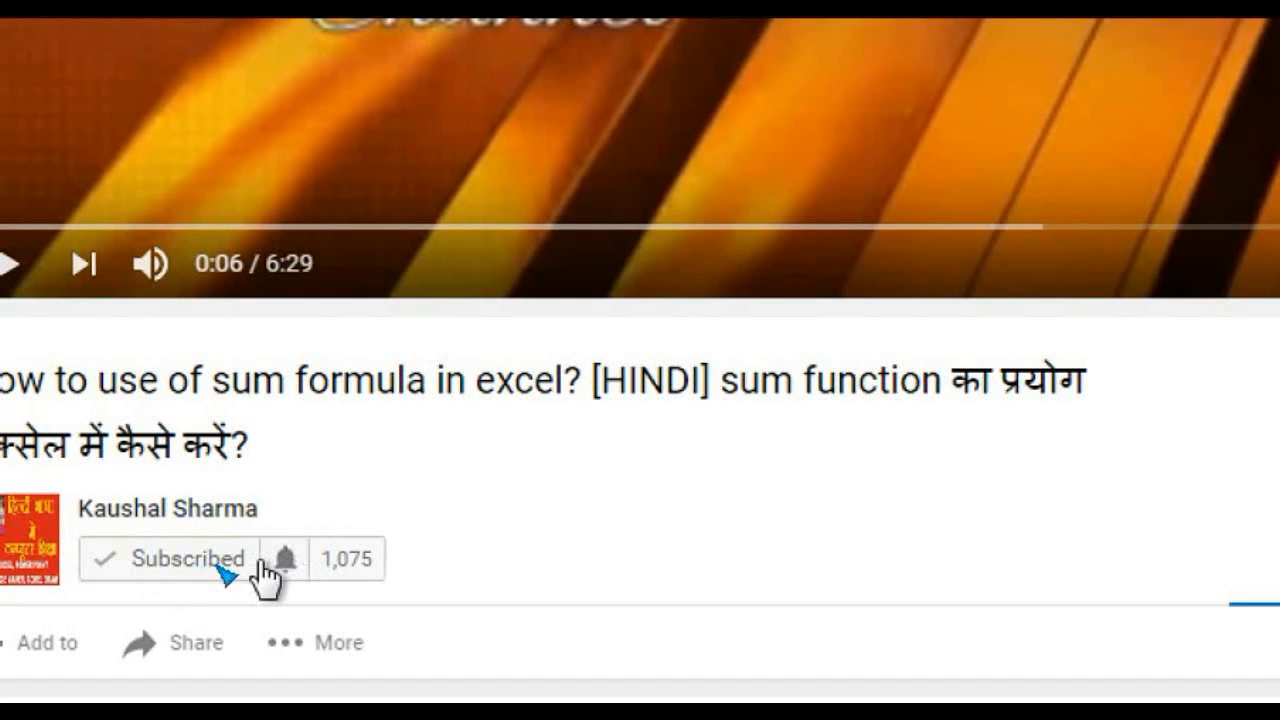
left_click(285, 562)
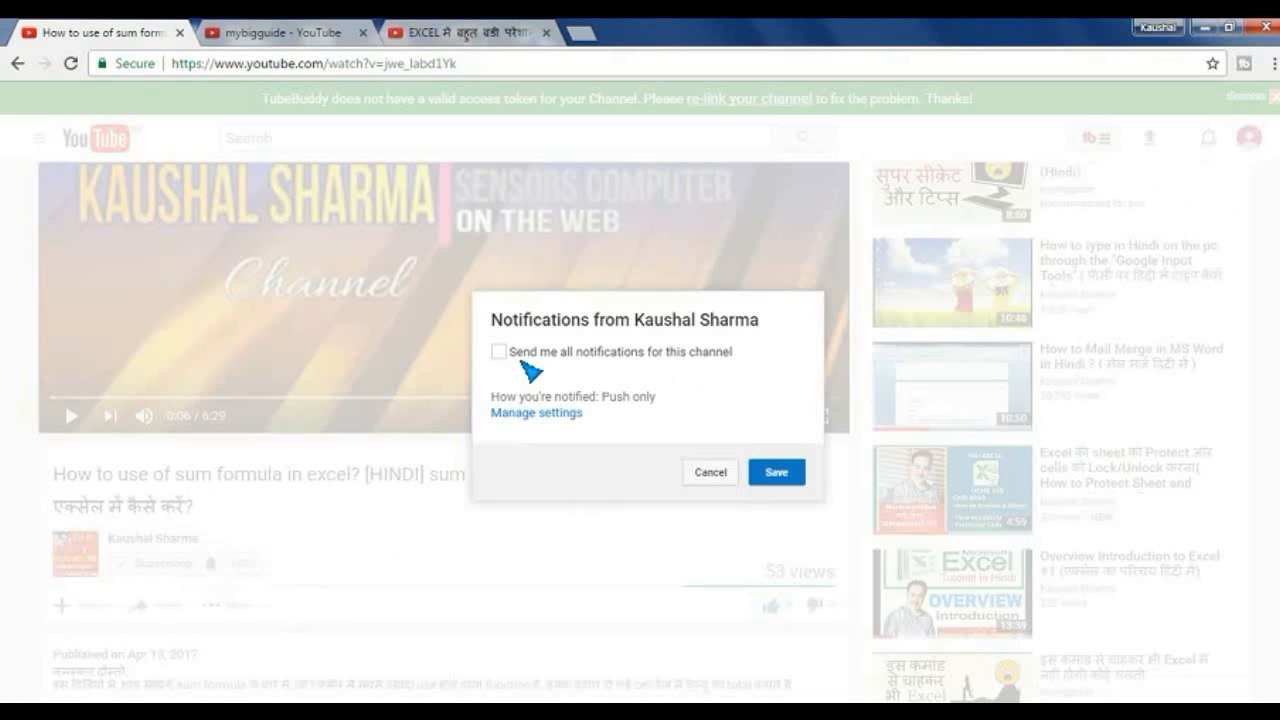
left_click(499, 352)
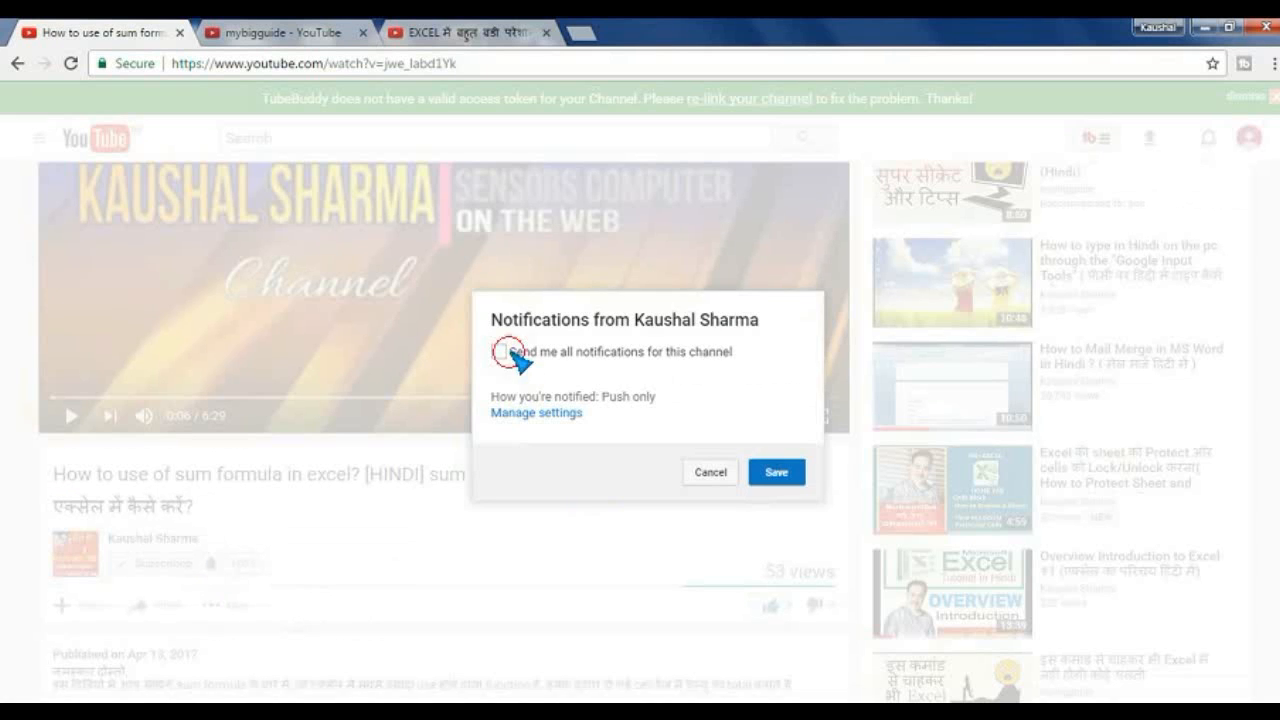
Save the channel's all-notifications preference in the notifications dialog
left_click(777, 476)
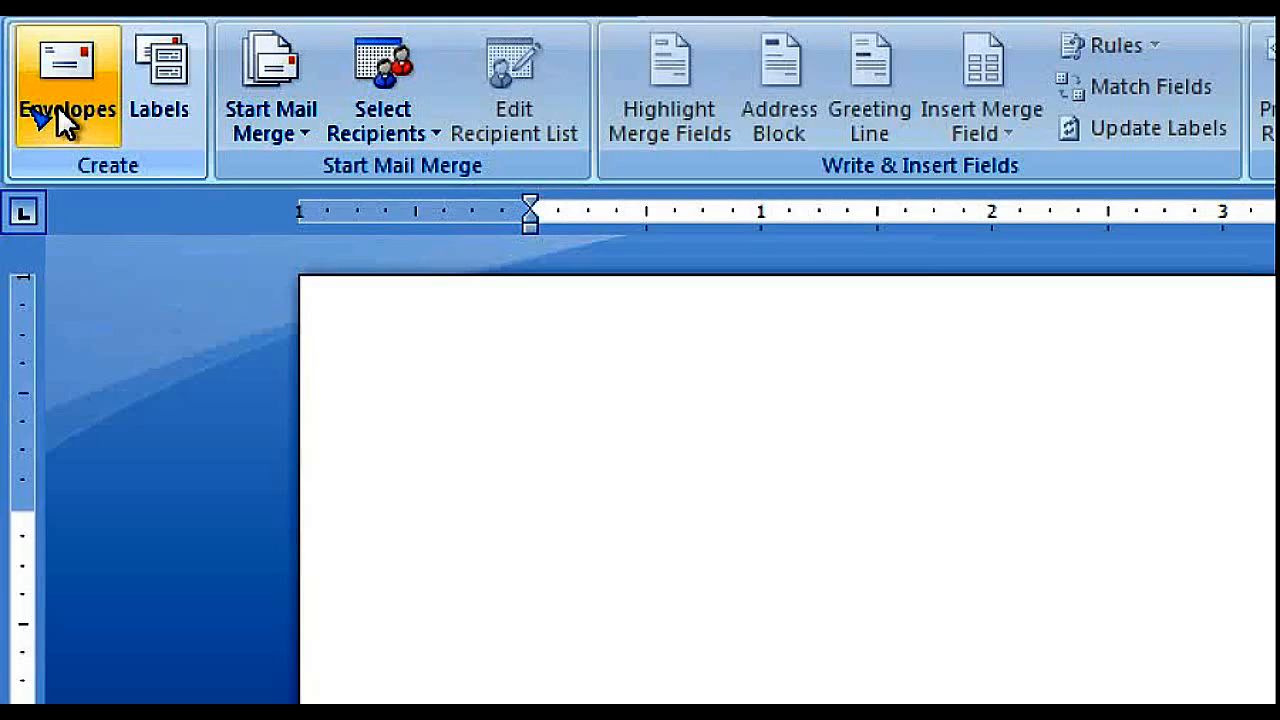
Open Envelopes and Labels from the Mailings tab and move the dialog slightly lower
left_click(34, 110)
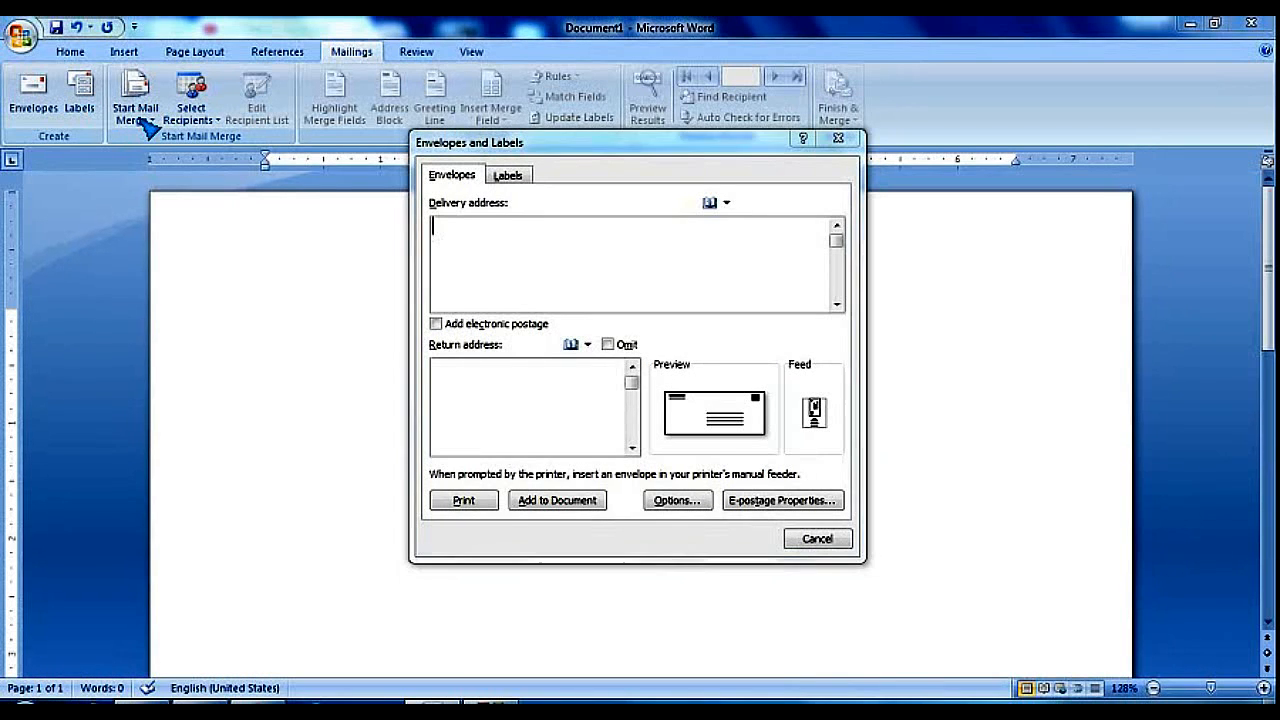
left_click(139, 117)
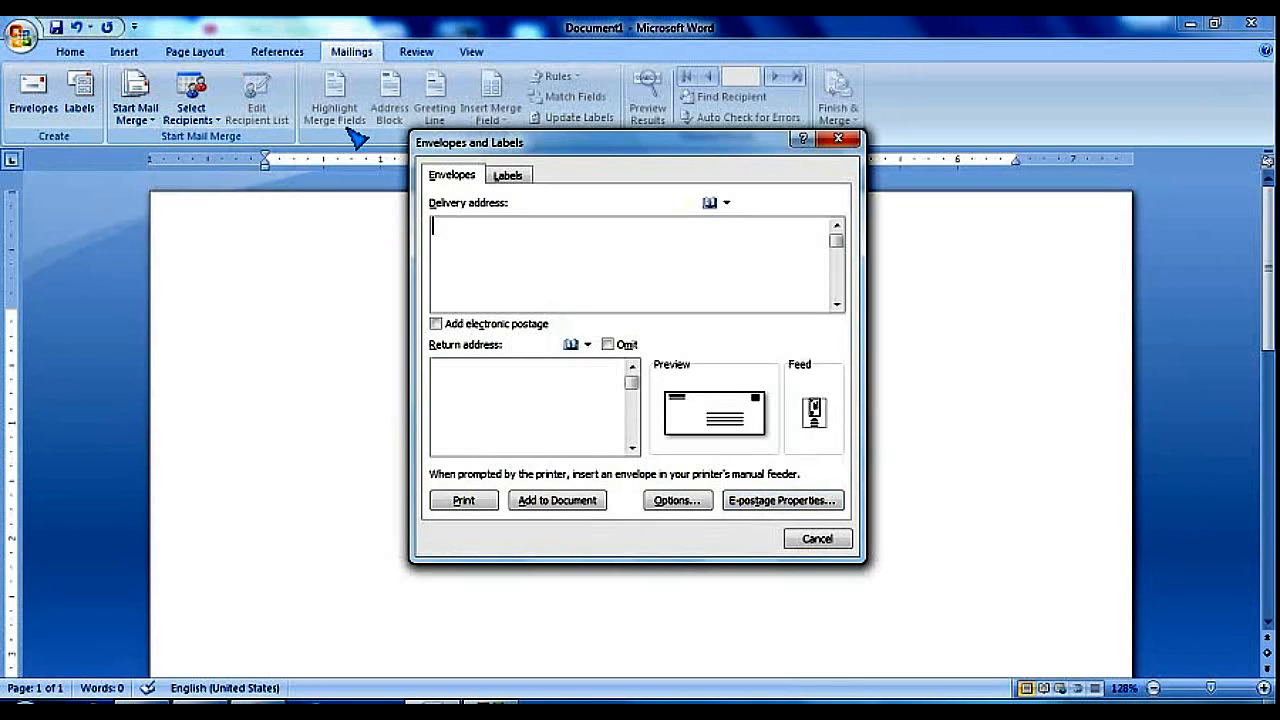
left_click_drag(434, 146, 338, 228)
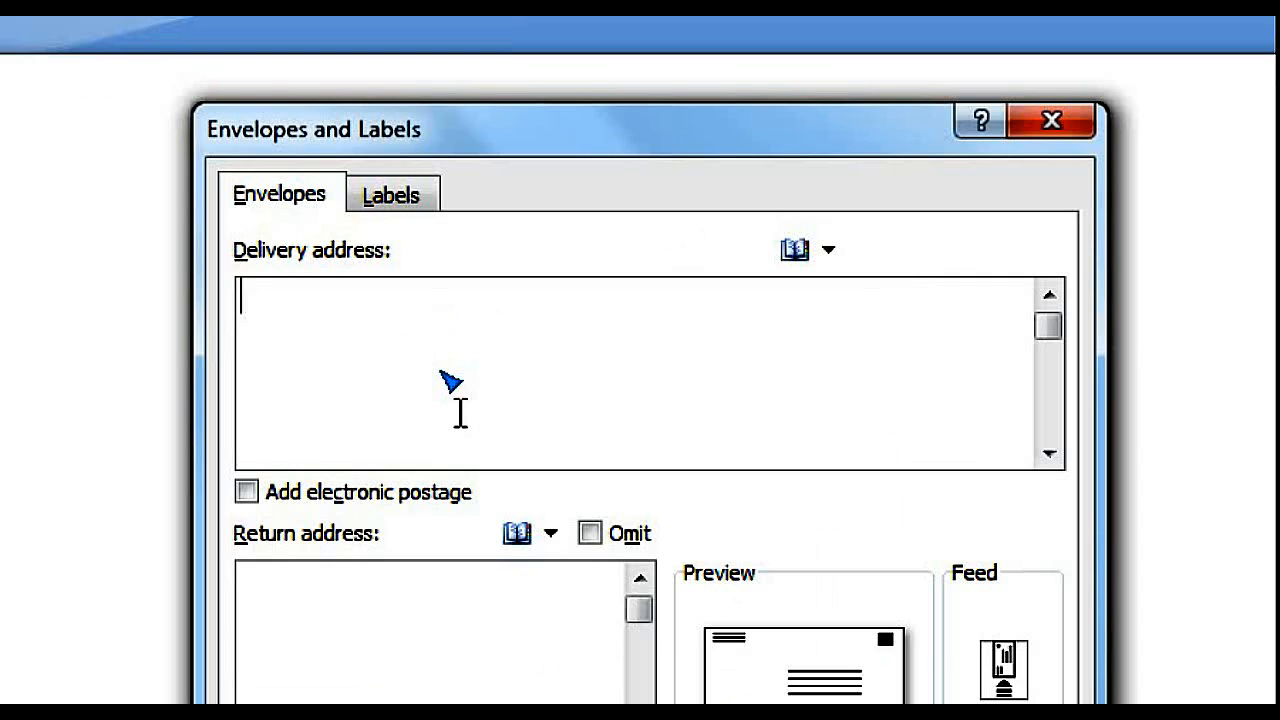
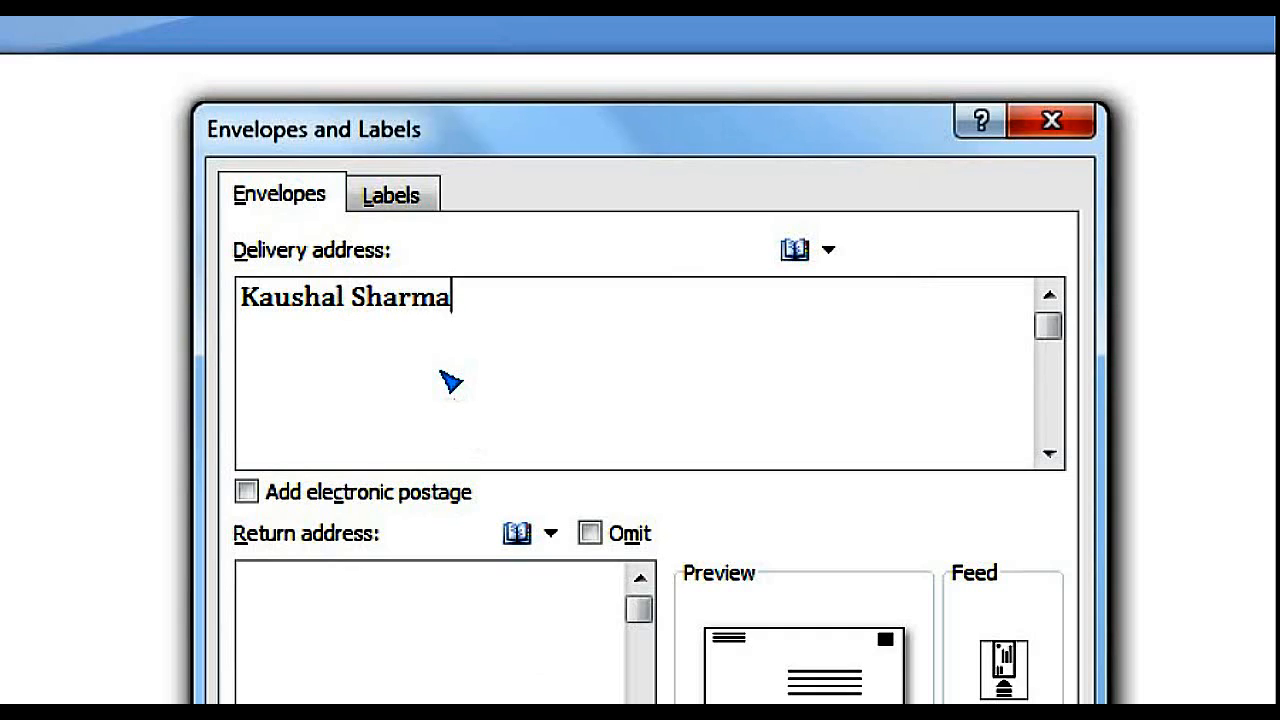
Enter the recipient's name and two-part postal address as delivery address, then paste the SENSORS COMPUTER return address
key("Return")
type("Near")
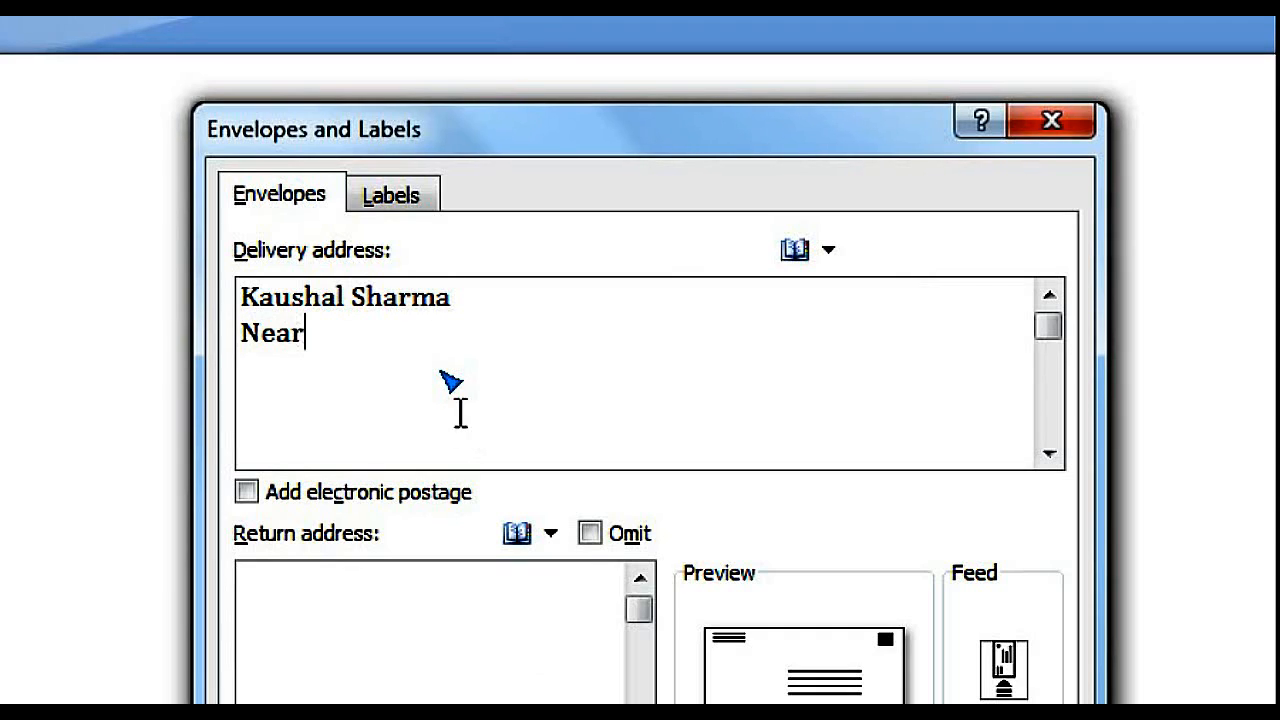
type(" City ")
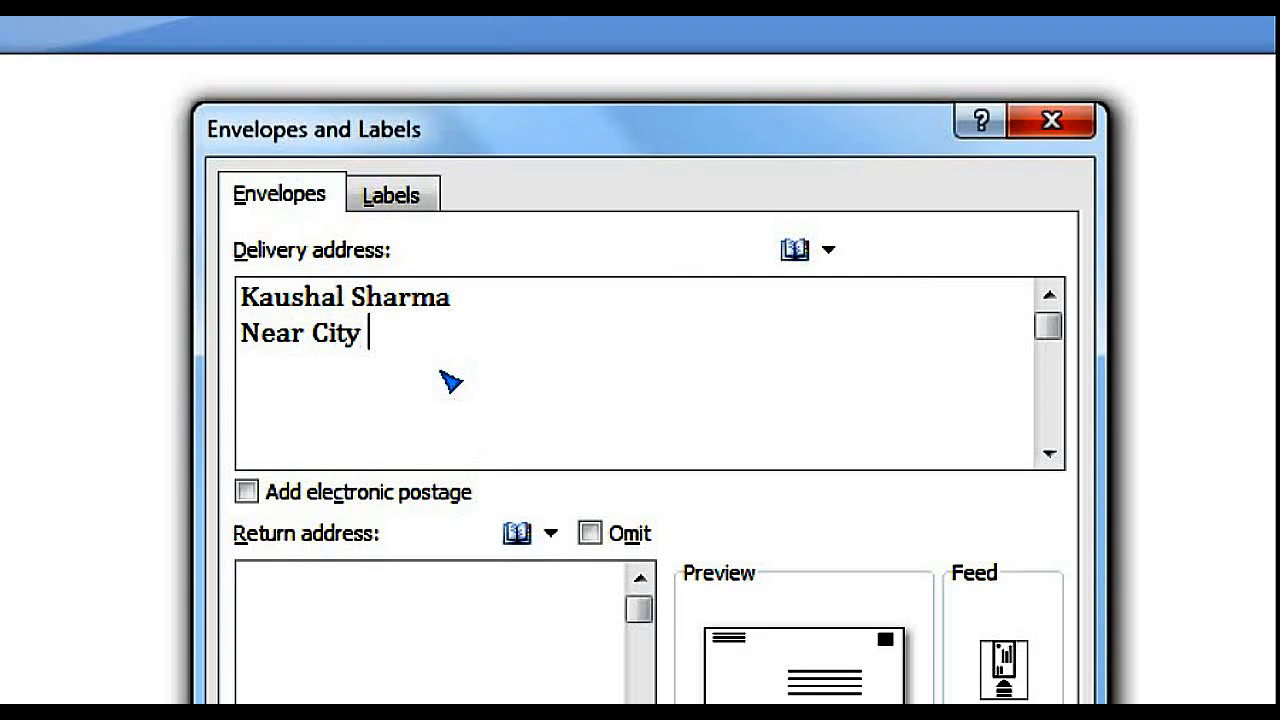
type("Bazat")
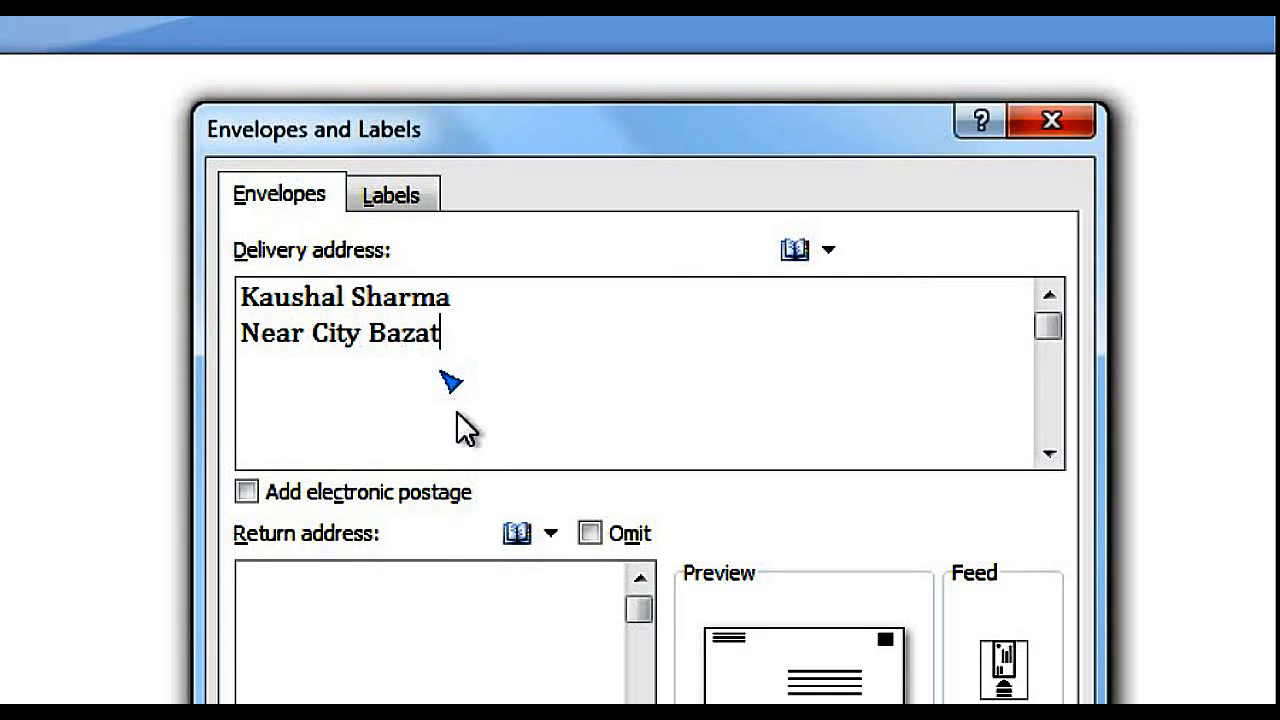
key("BackSpace")
type("r")
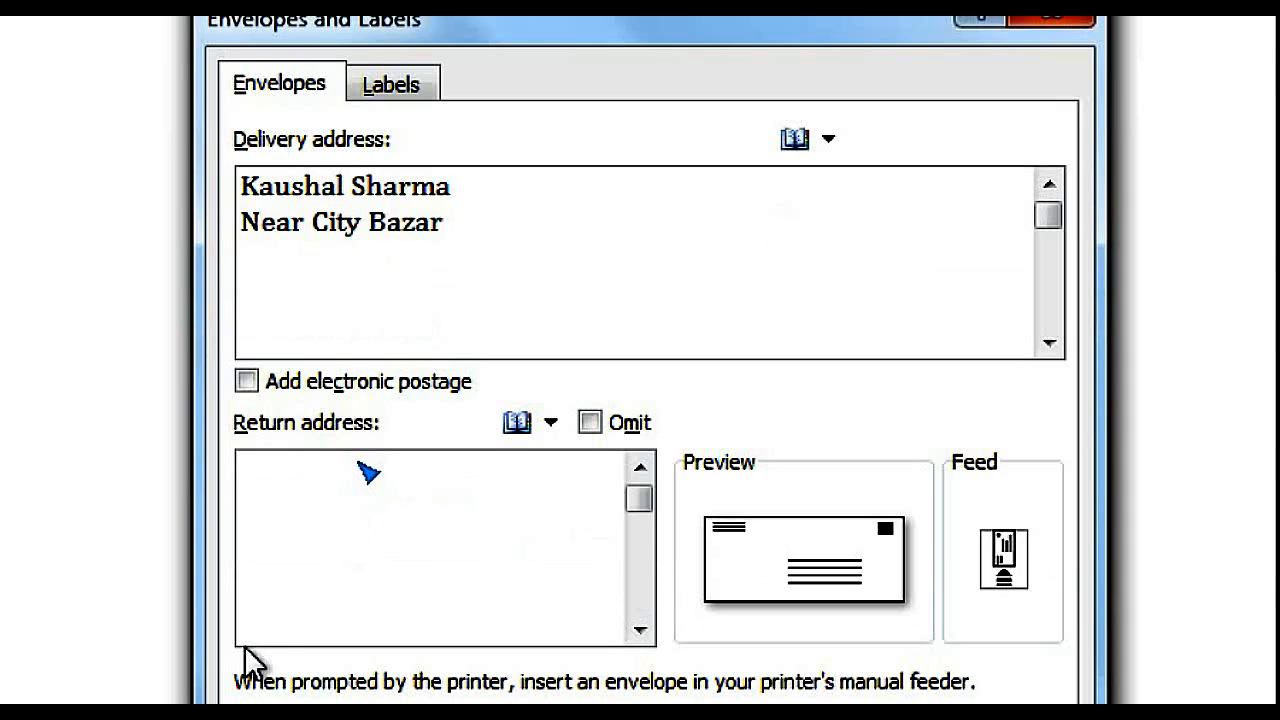
left_click(299, 484)
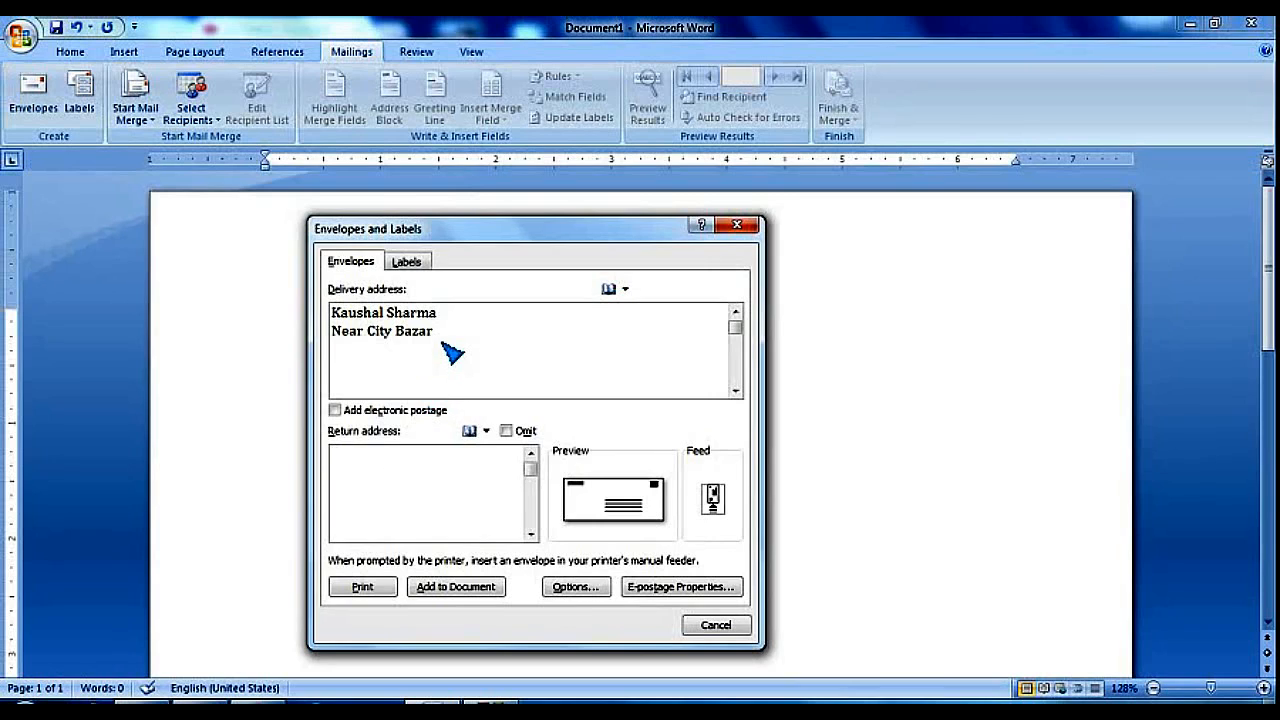
left_click(509, 320)
type(", Gwalior")
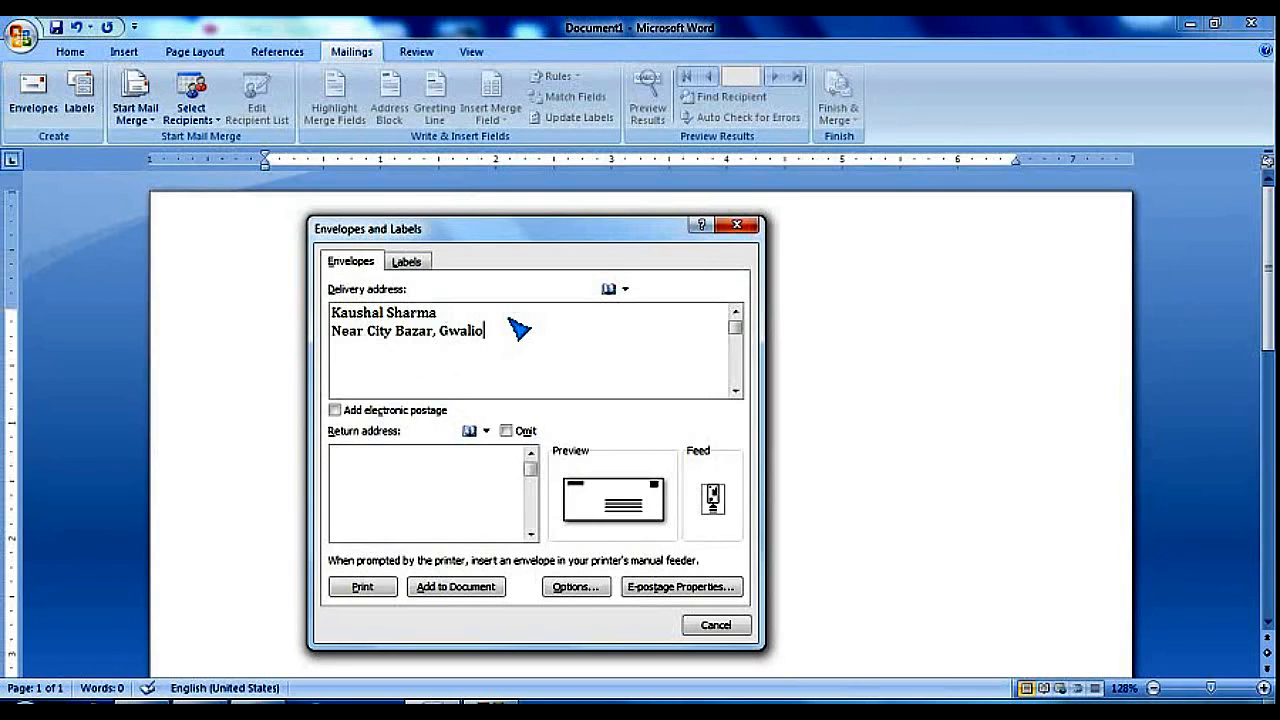
left_click(433, 476)
type("SENSORS COMPUTER Thatipur Chauraha, Gwalior -011")
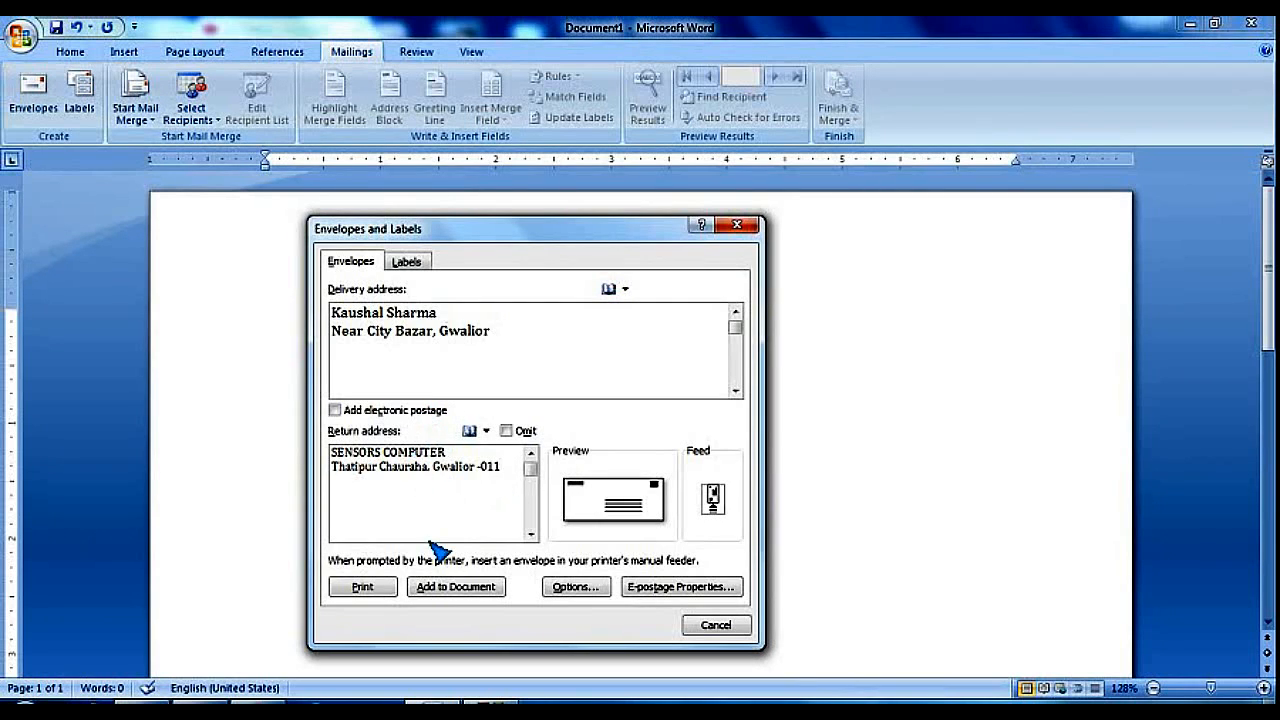
Add the envelope to the document, keeping SENSORS COMPUTER as the default return address
left_click(459, 596)
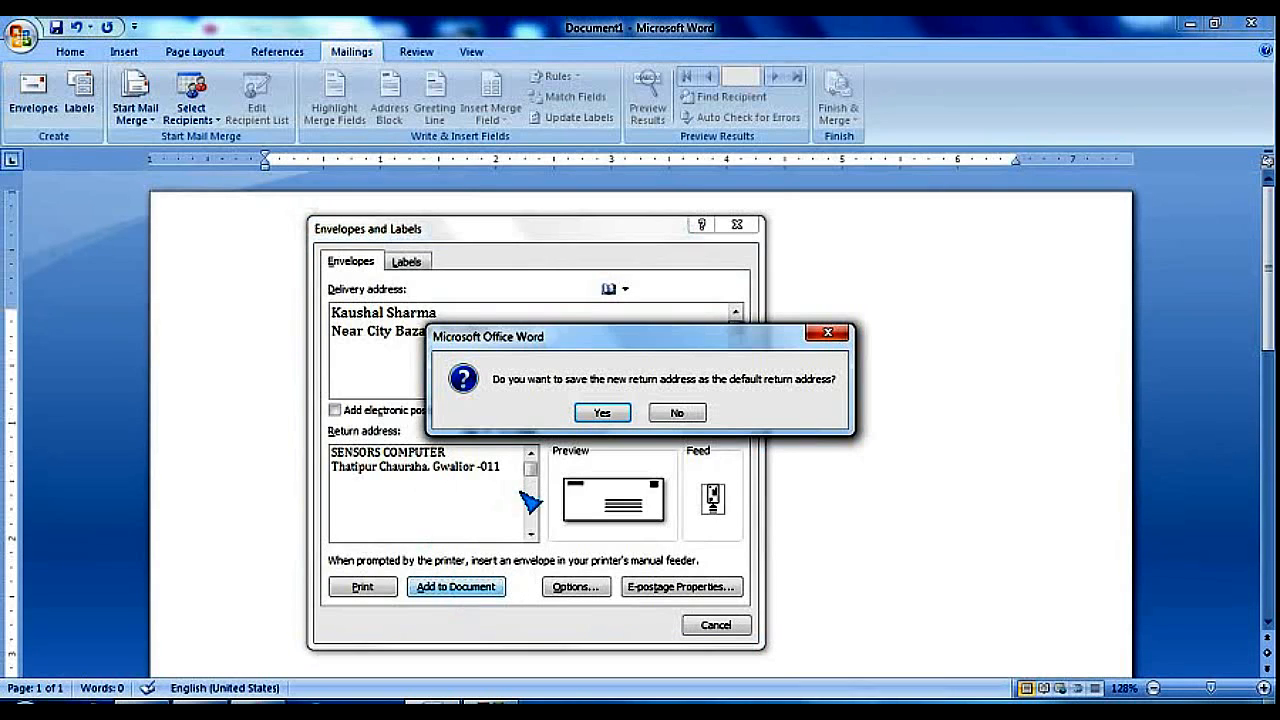
left_click(602, 414)
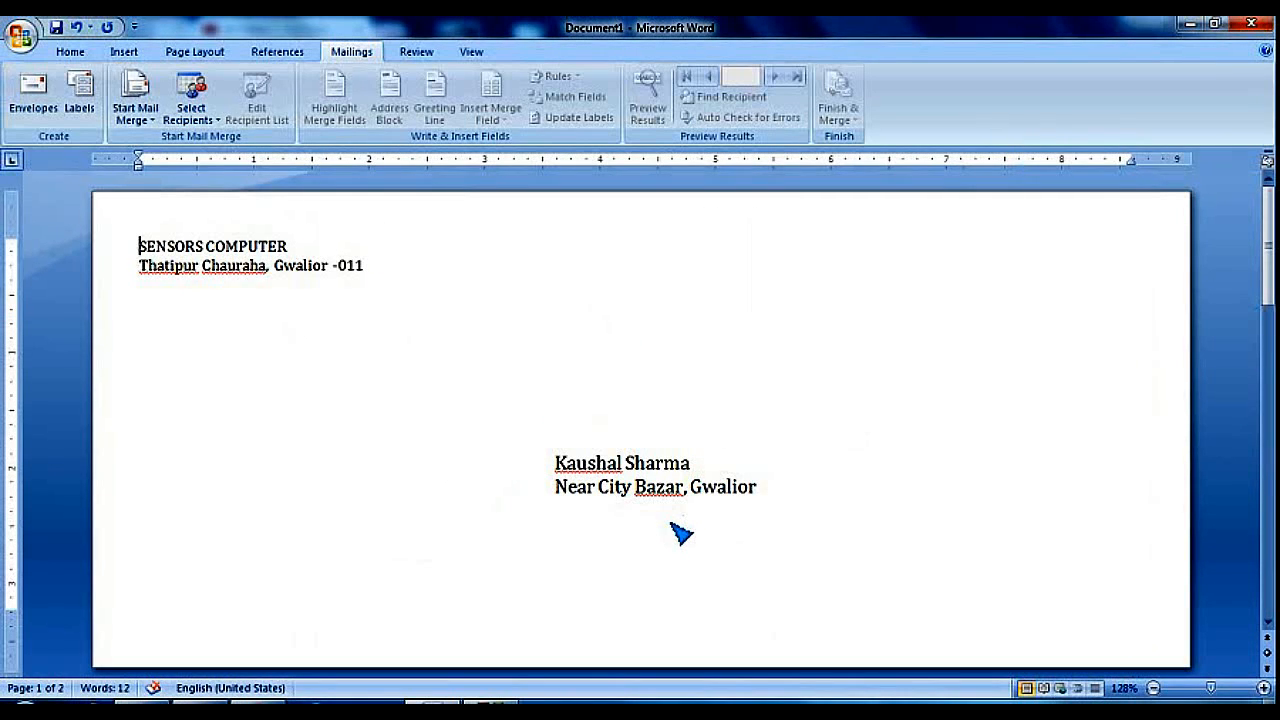
Zoom out slightly on the envelope and open the Office button menu
scroll(783, 416, "down", 1)
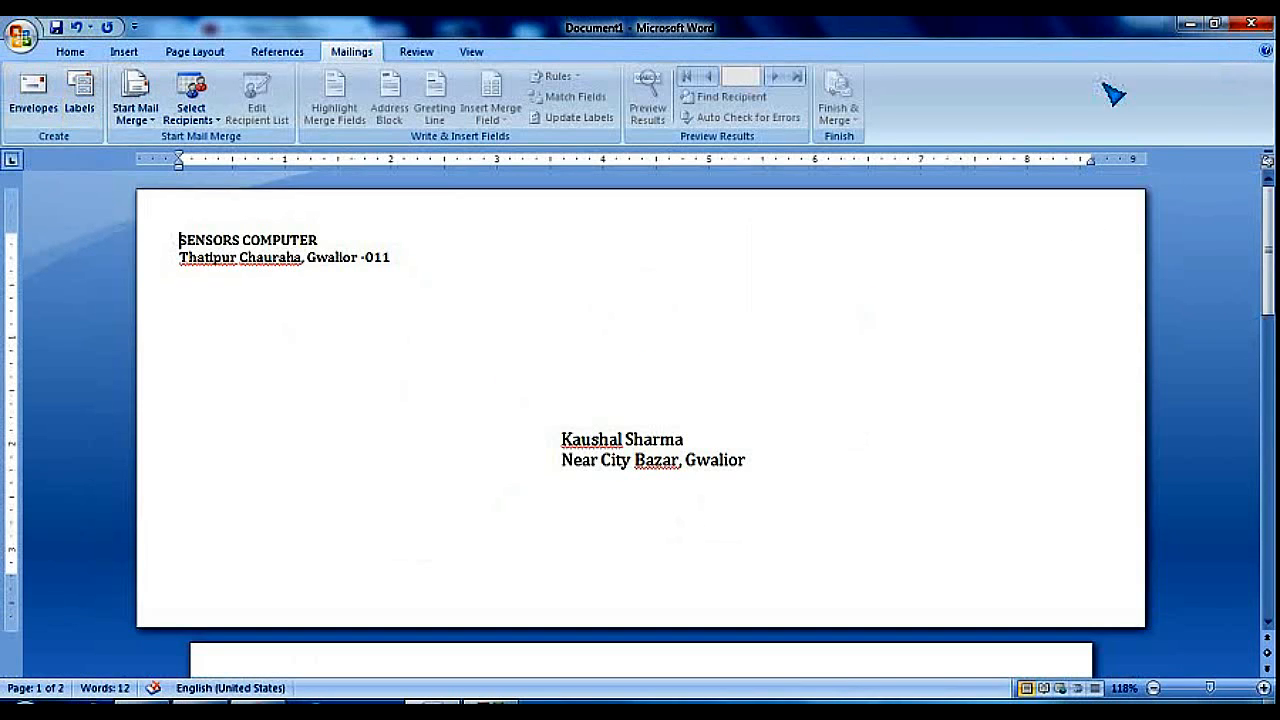
left_click(20, 38)
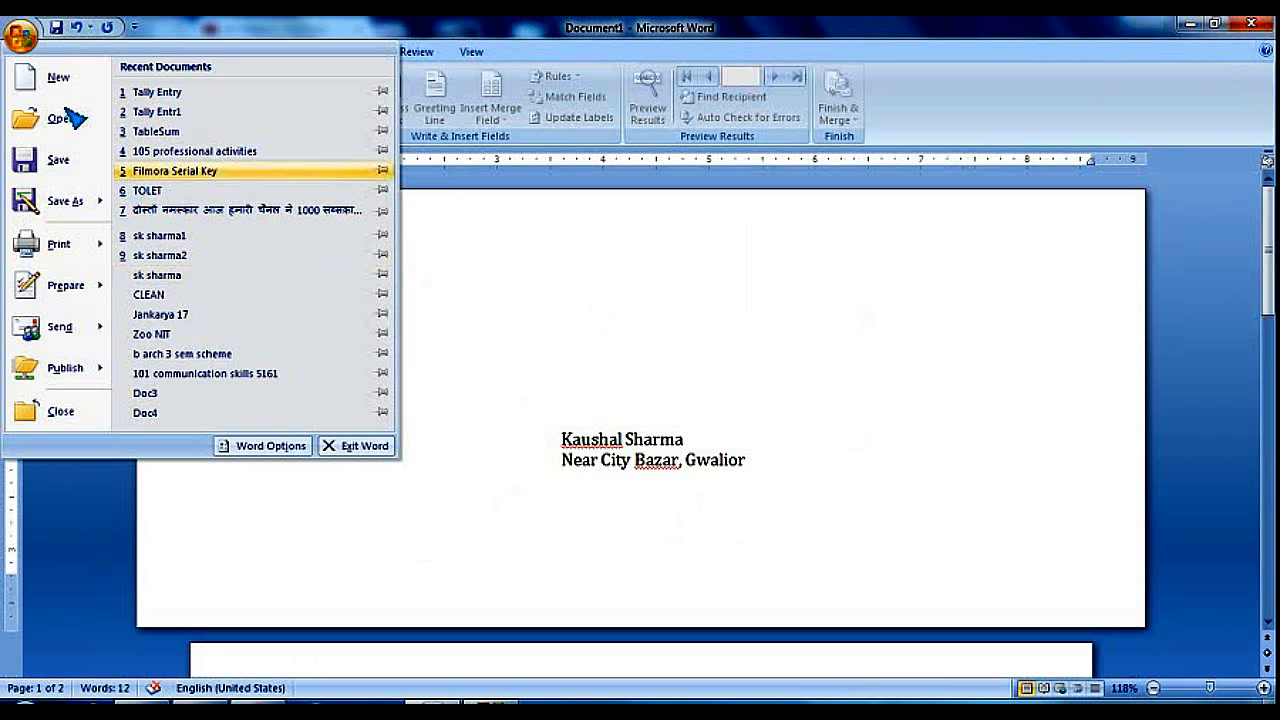
Create a new blank document, Document2, and show its Mailings commands
left_click(60, 88)
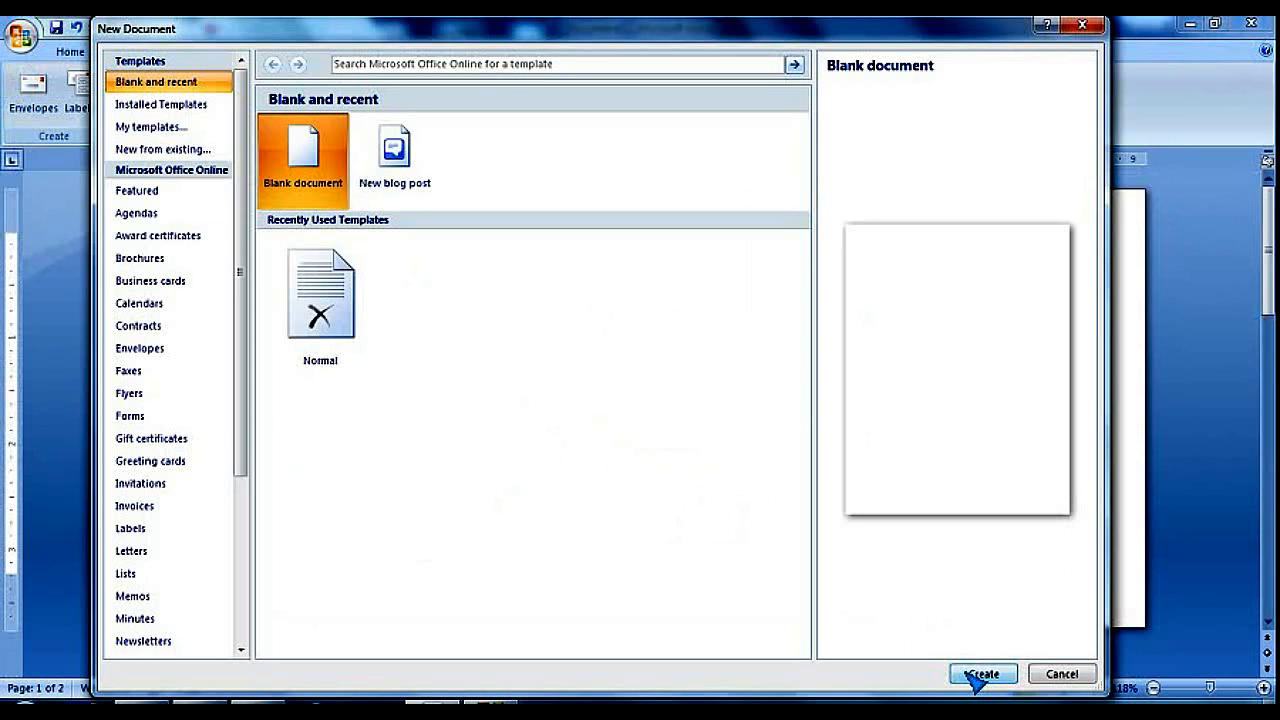
left_click(969, 675)
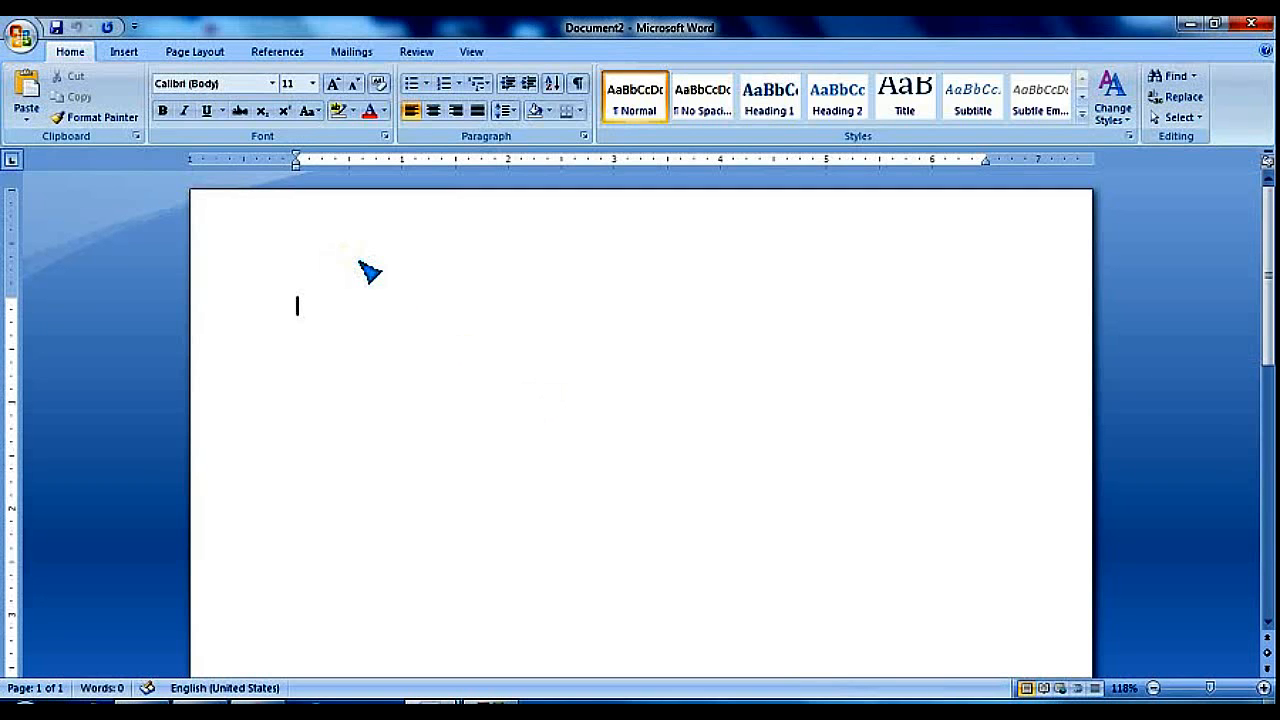
left_click(352, 54)
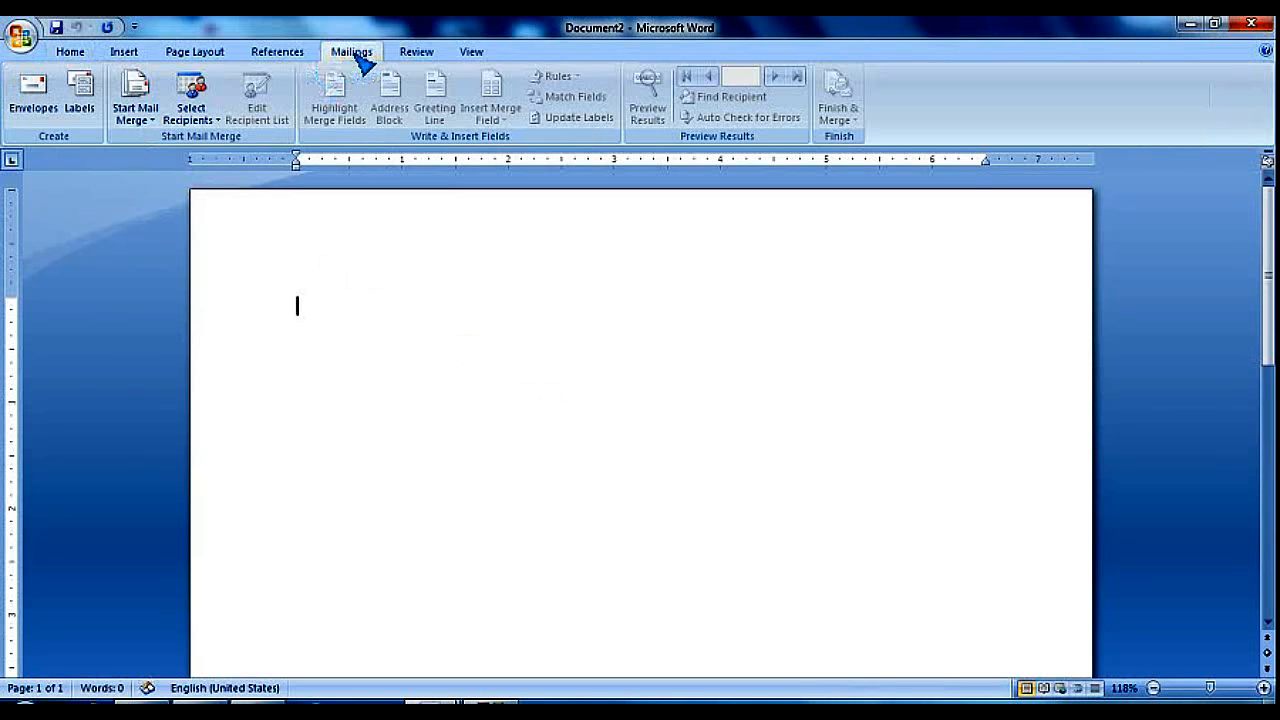
Launch the Step by Step Mail Merge Wizard, choose Envelopes, and advance to Step 2
left_click(156, 125)
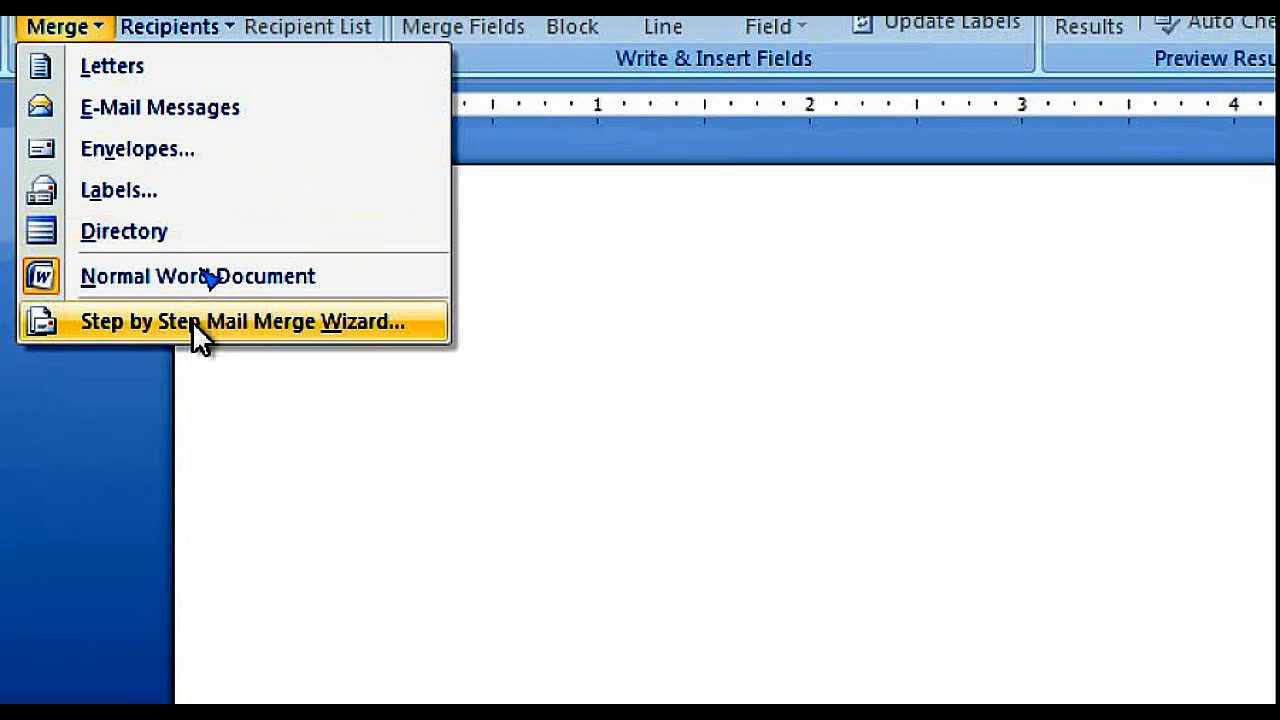
left_click(193, 322)
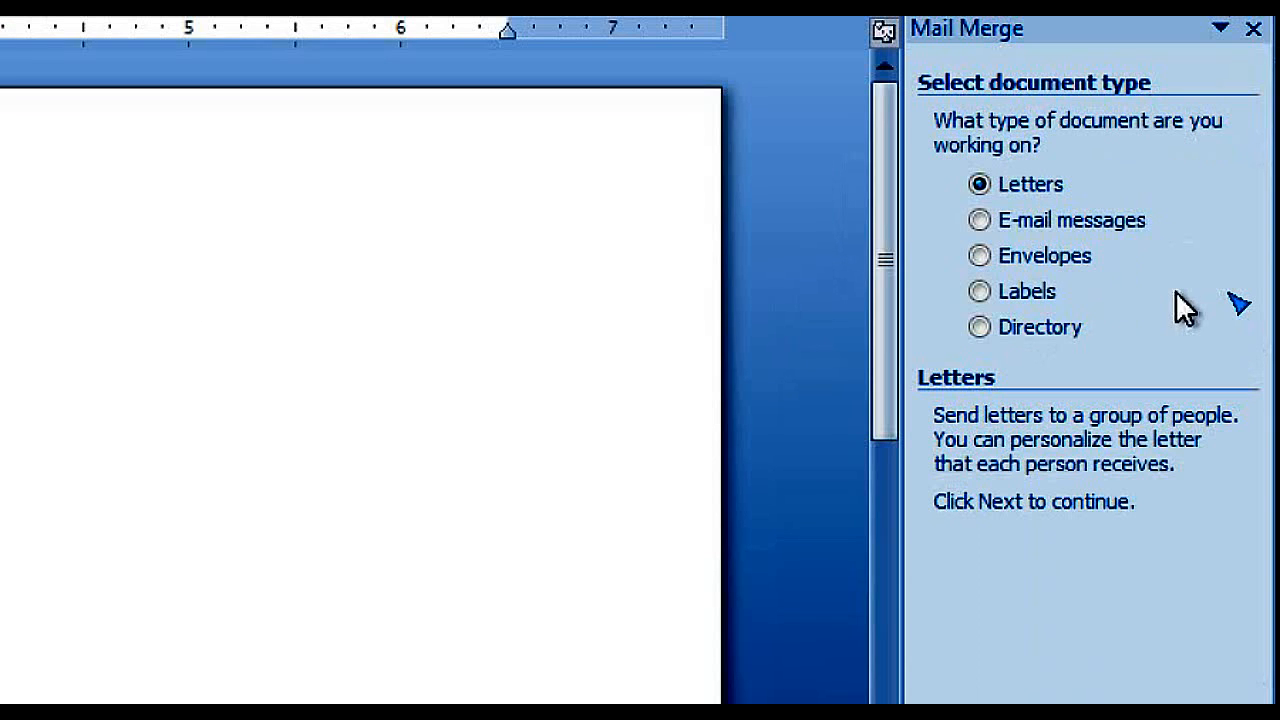
left_click(1031, 255)
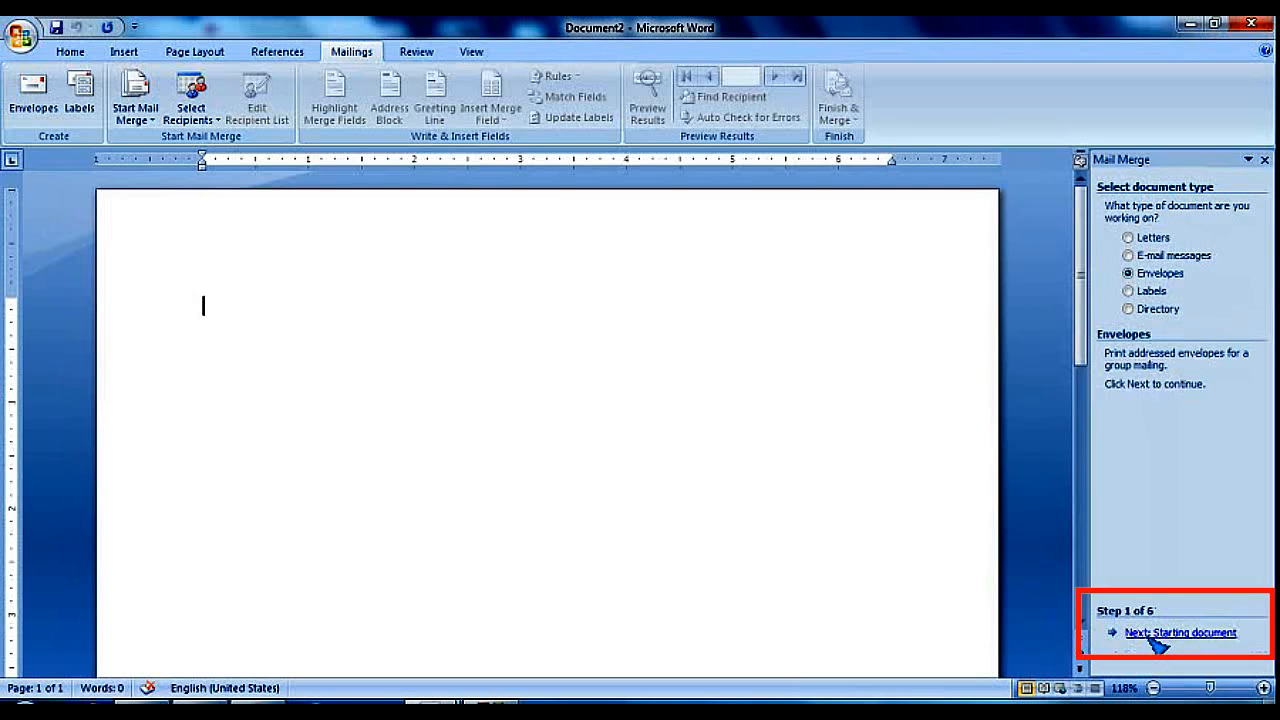
left_click(1122, 645)
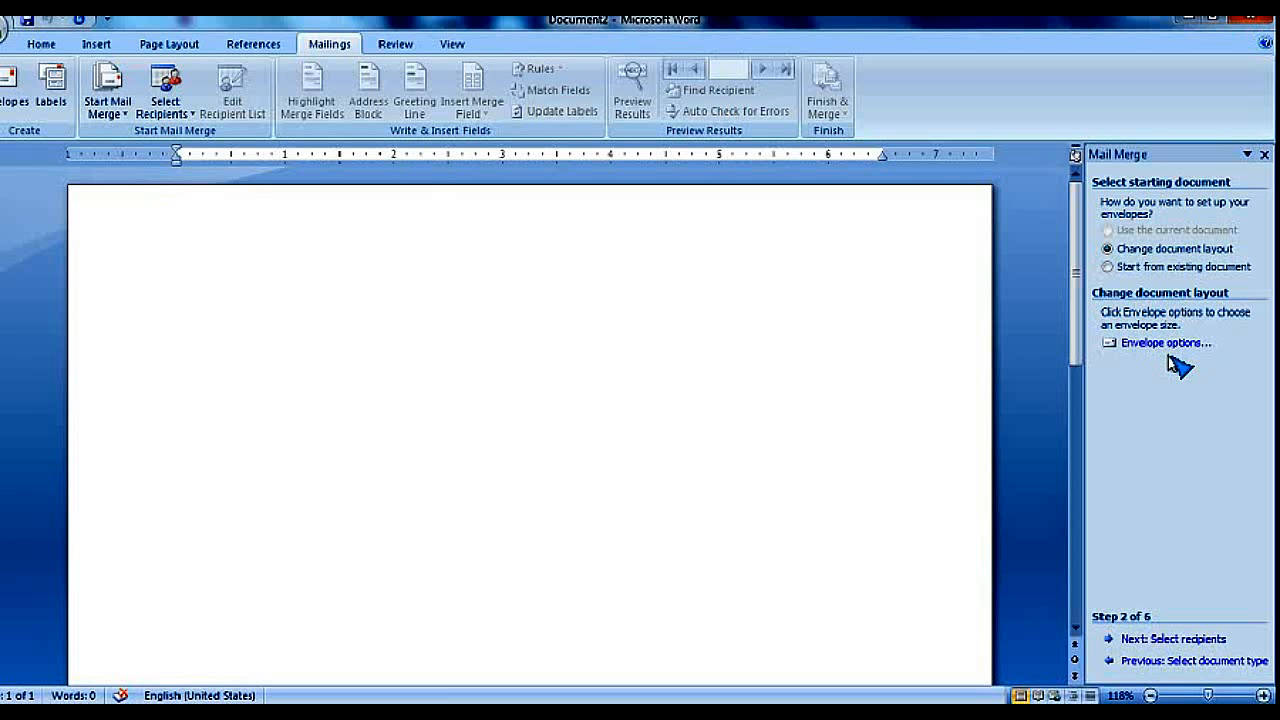
Keep Size 10 (4 1/8 x 9 1/2 in) in Envelope Options and apply it to the document
left_click(1175, 346)
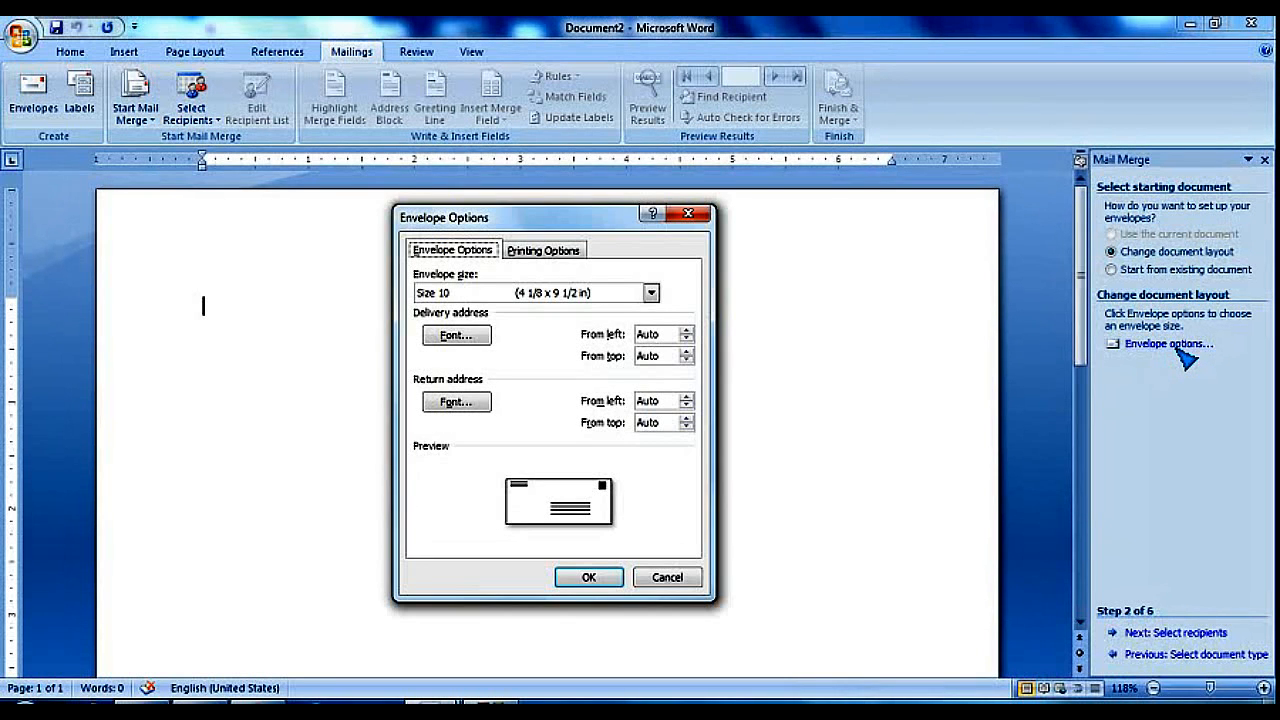
left_click(655, 295)
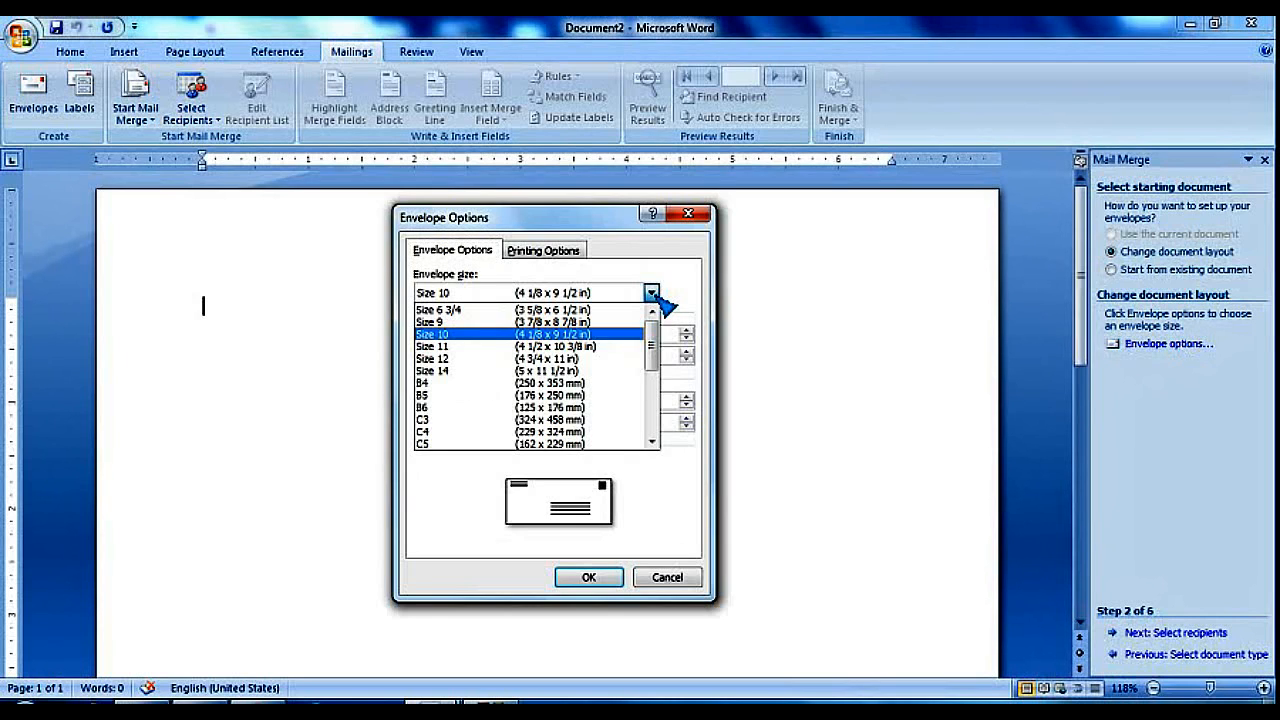
mouse_move(655, 343)
left_mouse_down()
mouse_move(654, 371)
mouse_move(655, 343)
left_mouse_up()
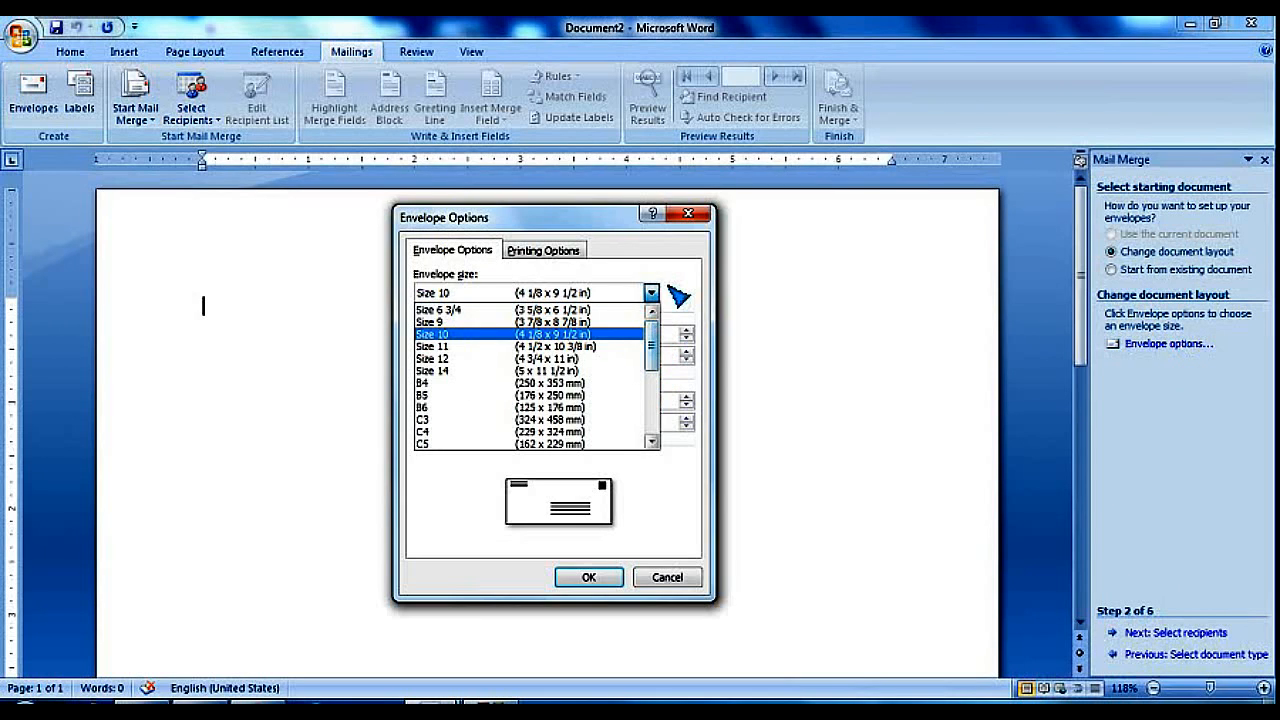
left_click(654, 292)
left_click(652, 293)
left_click(652, 293)
left_click(652, 293)
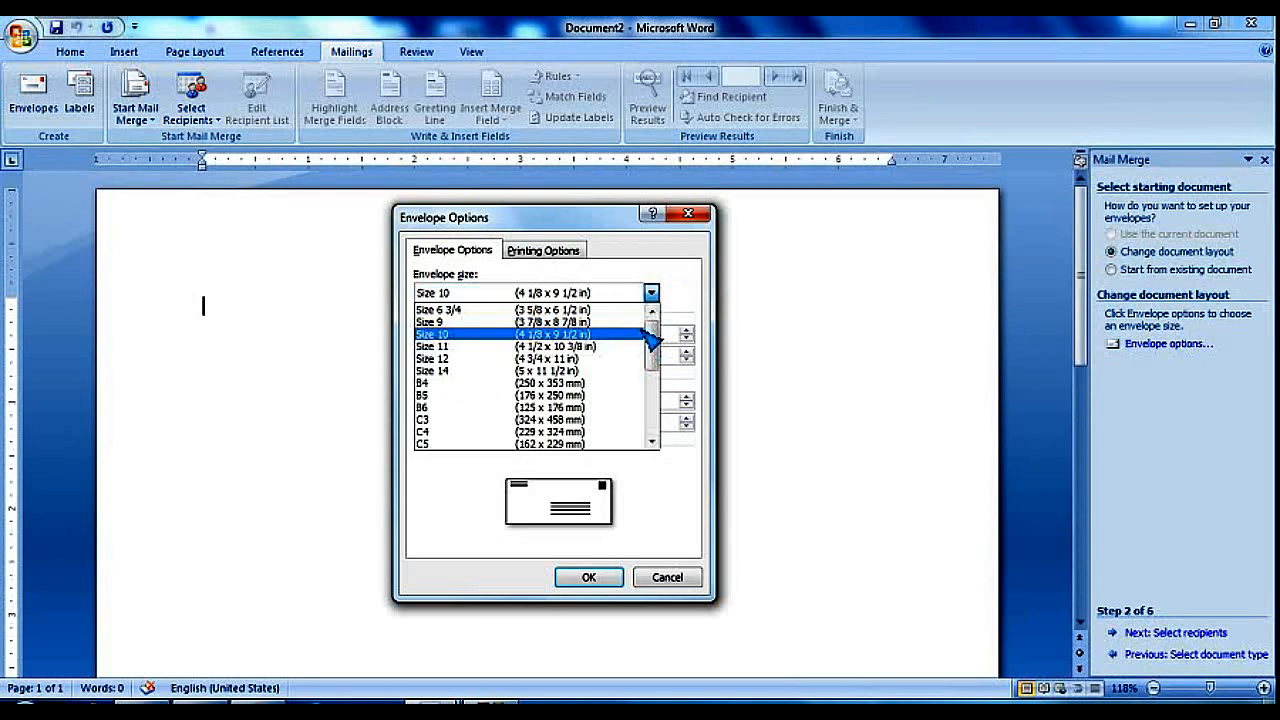
mouse_move(655, 337)
left_mouse_down()
mouse_move(660, 425)
mouse_move(650, 340)
left_mouse_up()
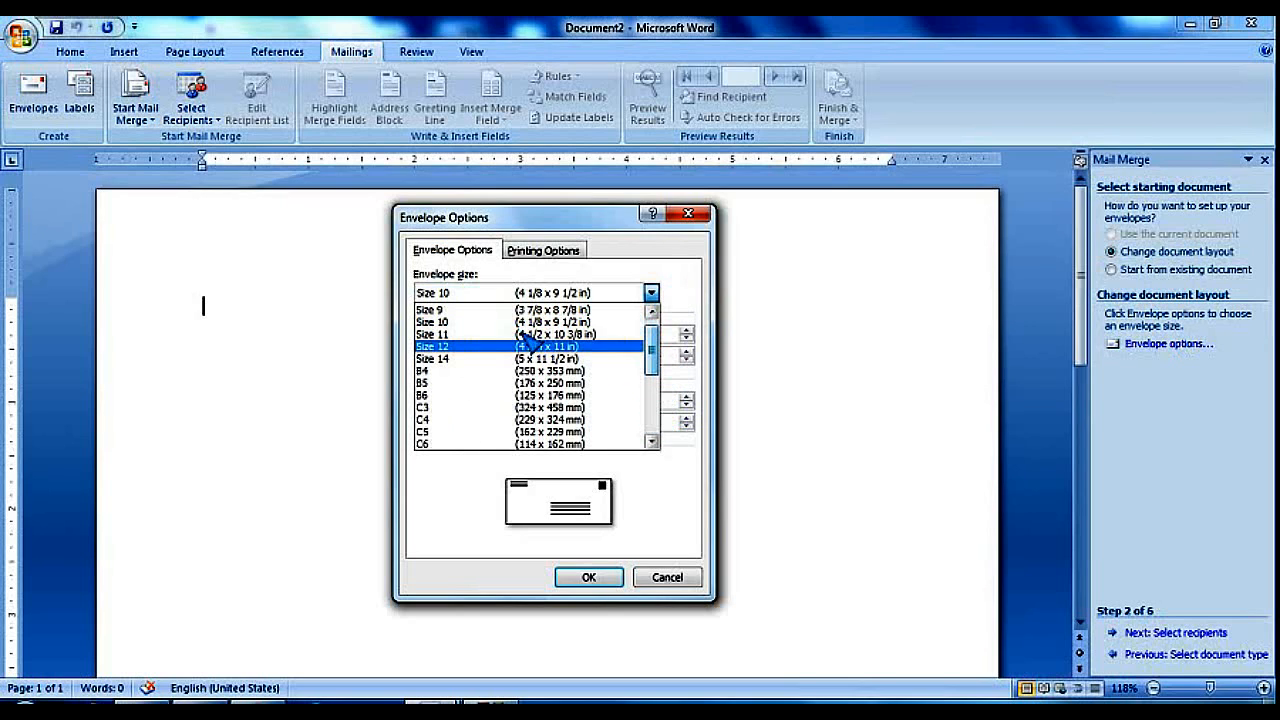
left_click(528, 322)
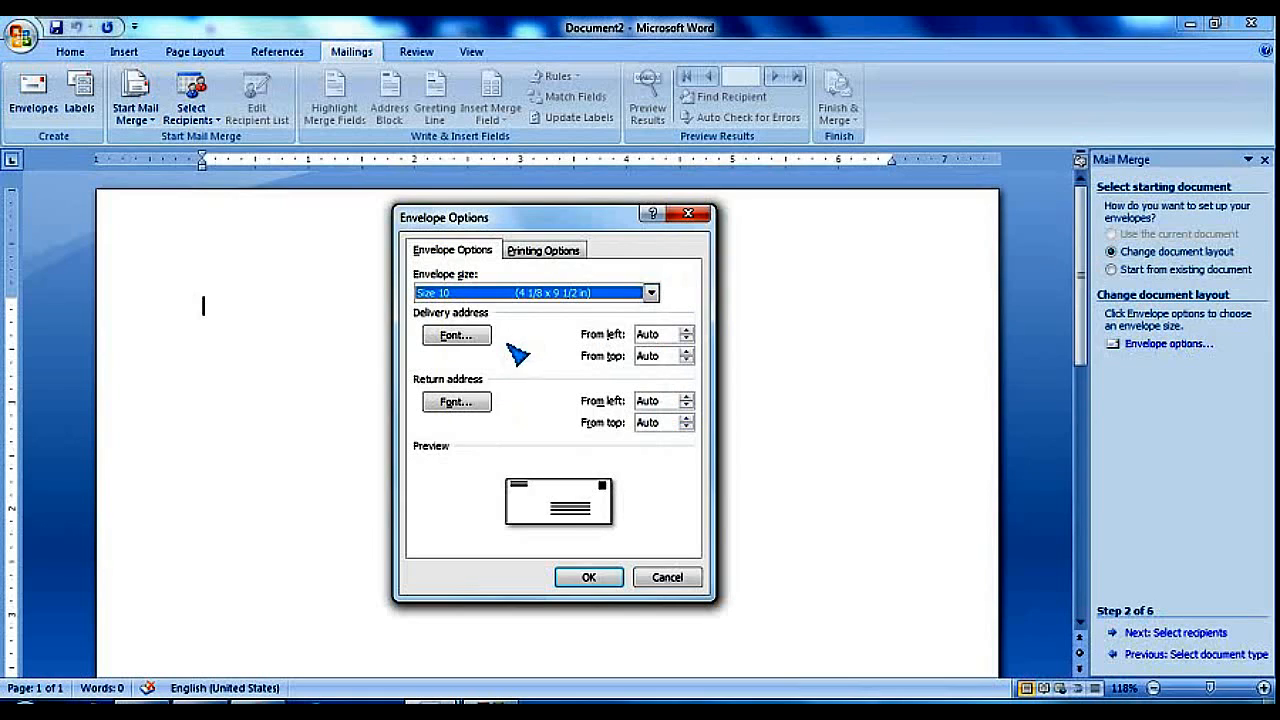
left_click(588, 580)
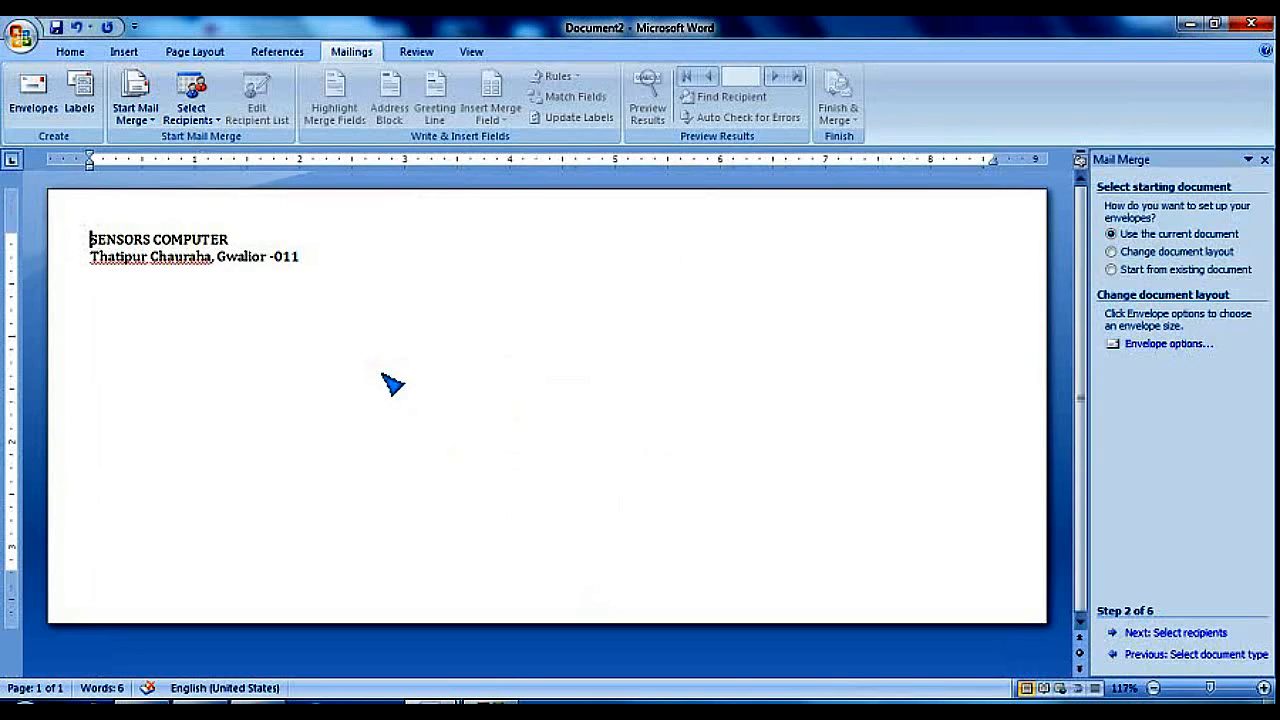
Insert a new first line above SENSORS COMPUTER and begin typing the From heading
double_click(423, 480)
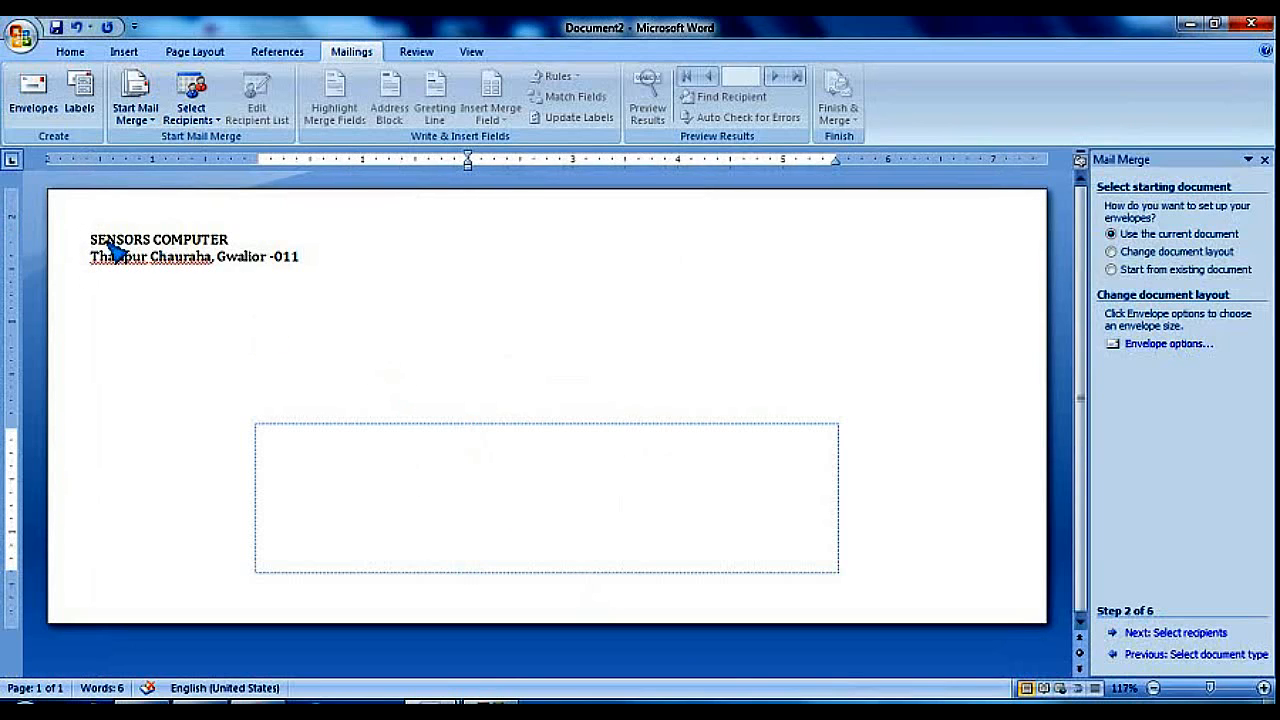
key("ctrl+a")
left_click_drag(262, 277, 307, 257)
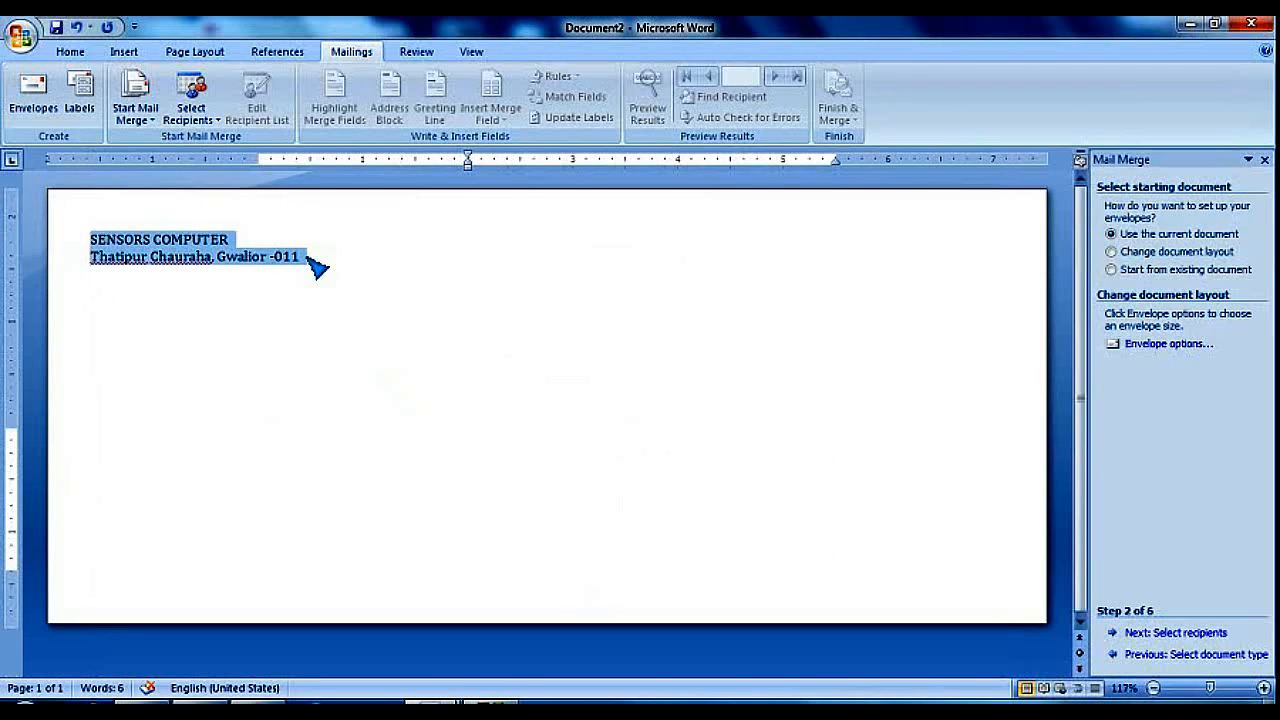
left_click(189, 252)
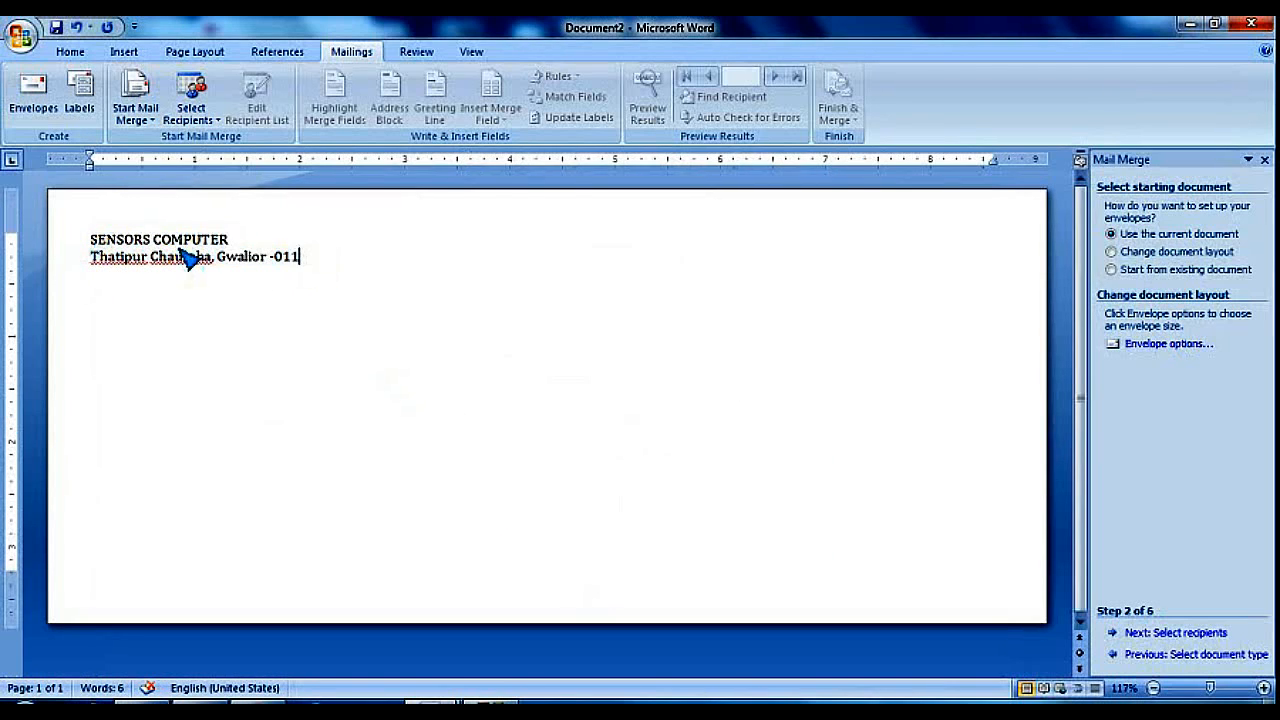
left_click(88, 238)
key("Return")
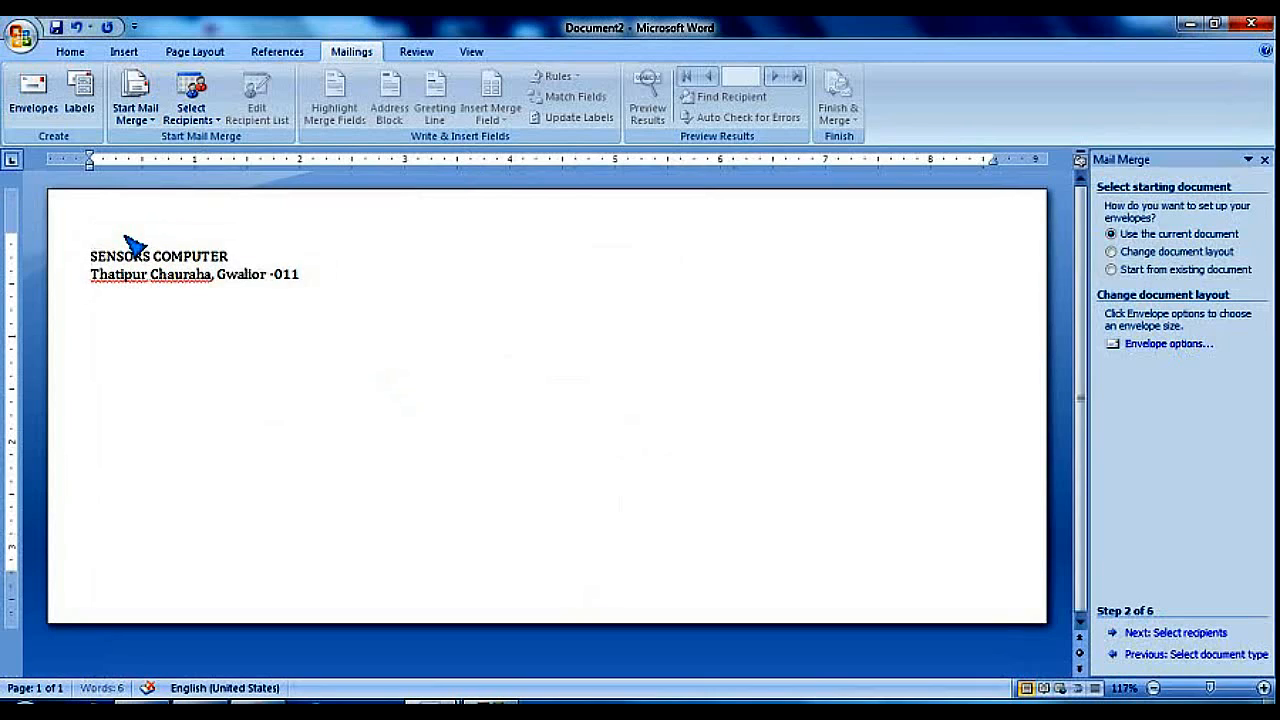
key("Up")
type("Fr")
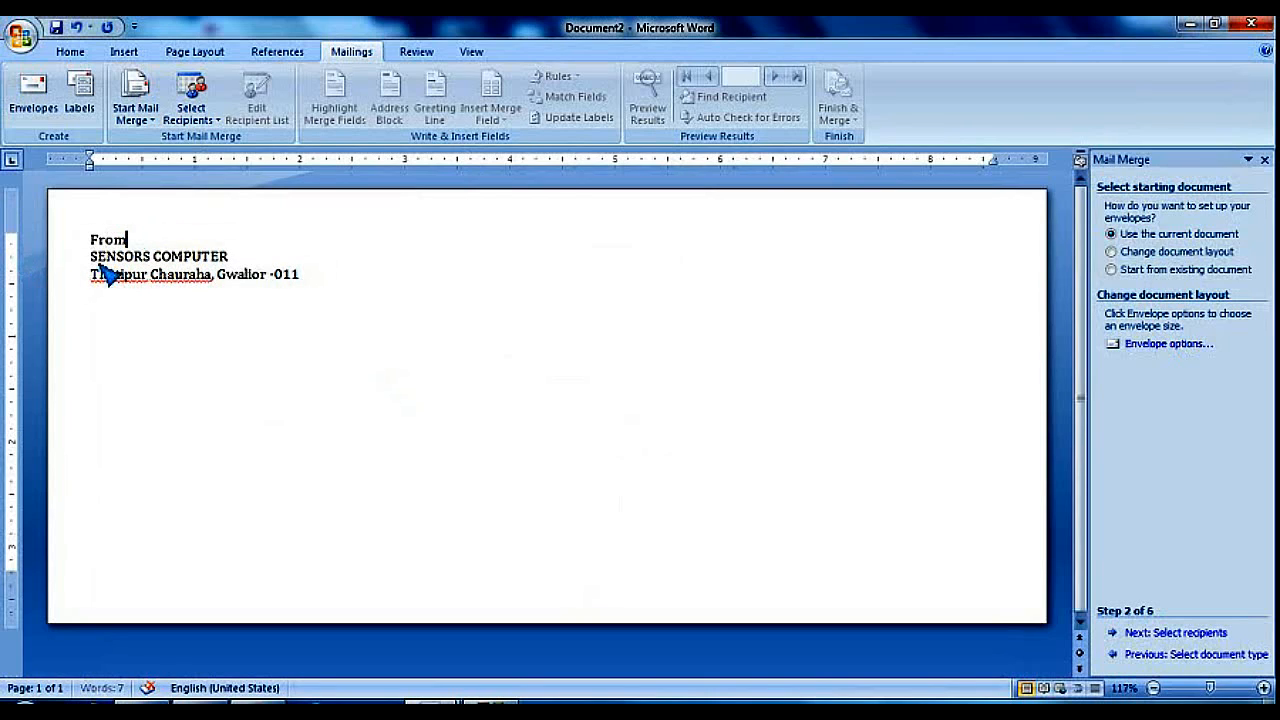
Make the SENSORS COMPUTER line bold from the Home tab
left_click_drag(92, 256, 238, 256)
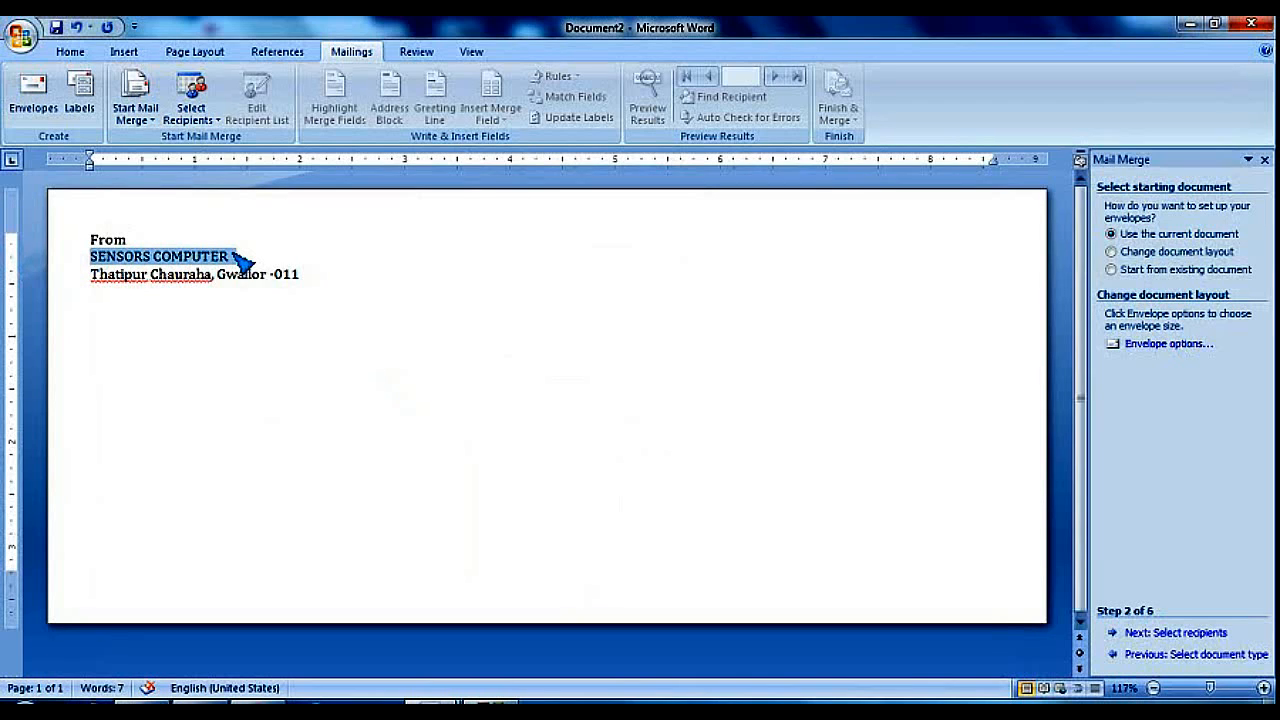
left_click(78, 53)
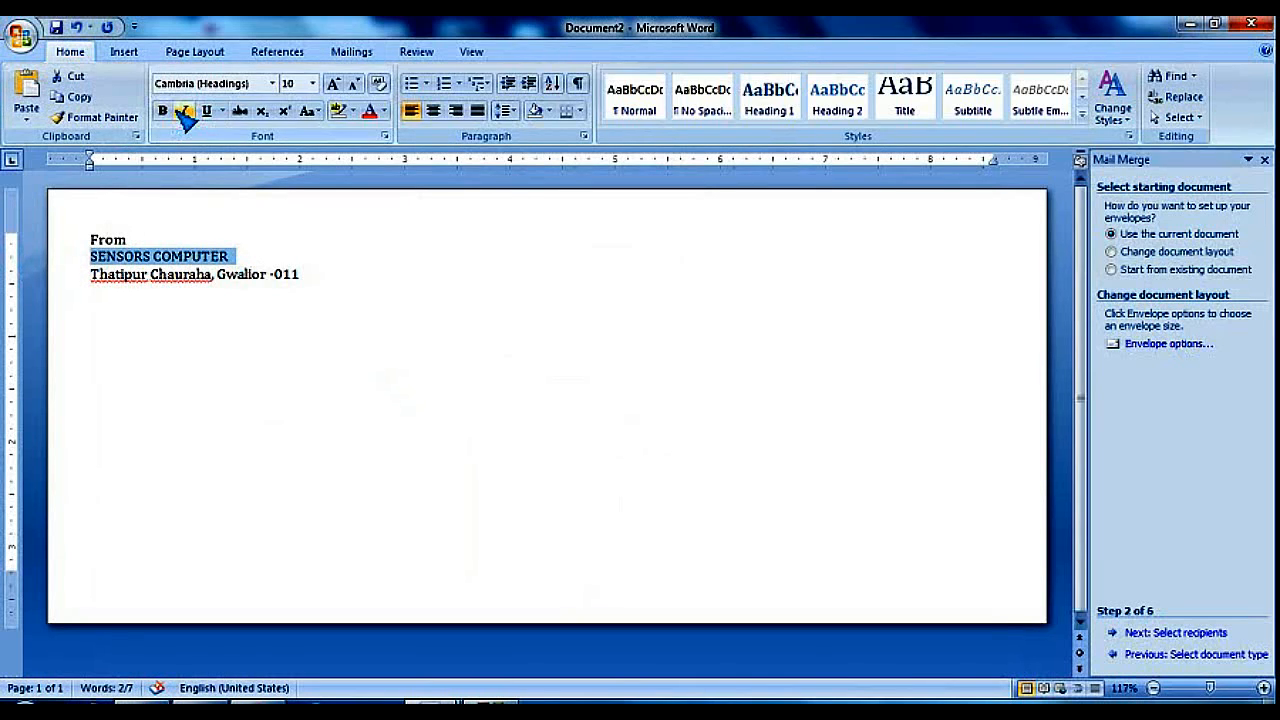
left_click(164, 111)
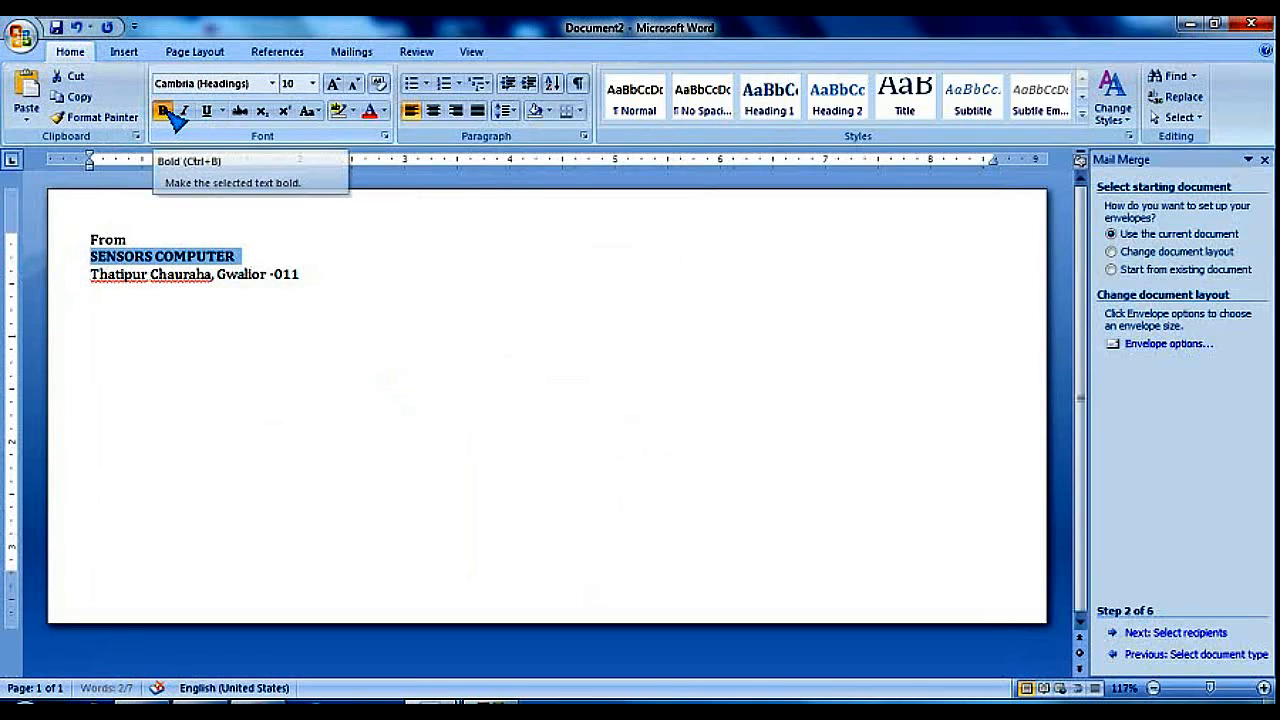
left_click(181, 241)
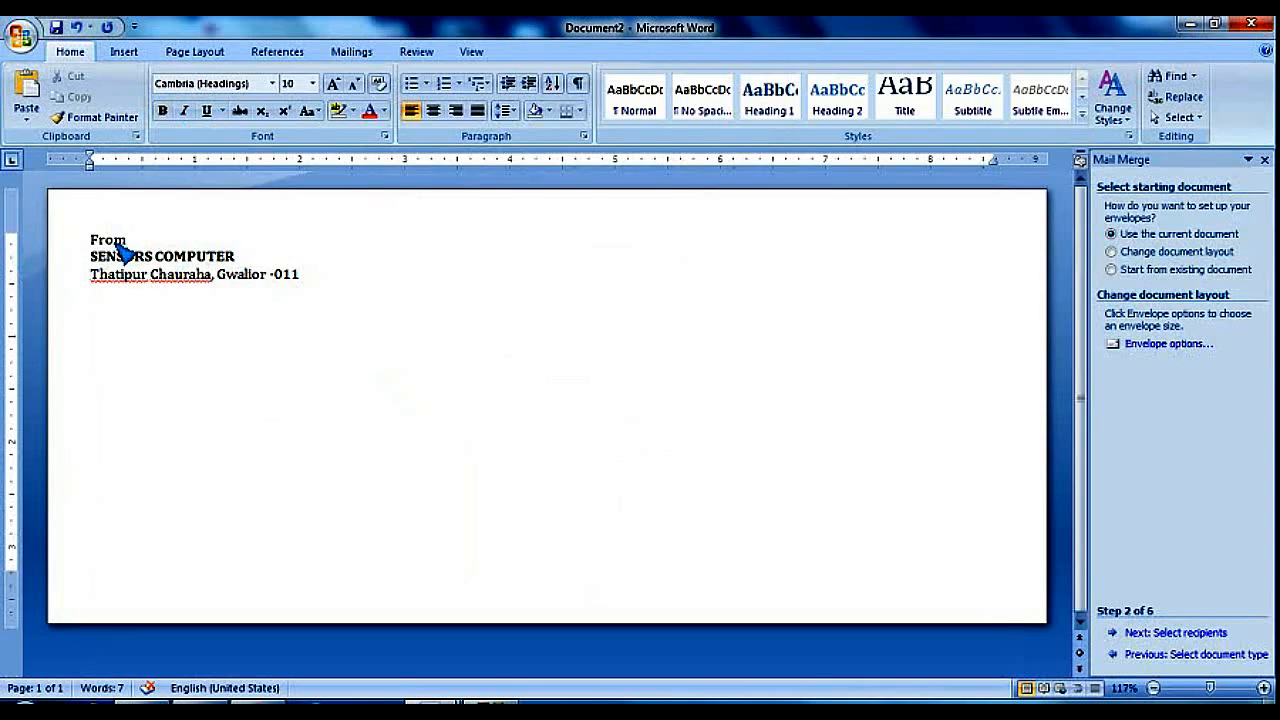
Click through the return address lines and recipient area, then leave the address frame
left_click(301, 271)
left_click(92, 256)
left_click(101, 279)
left_click(590, 478)
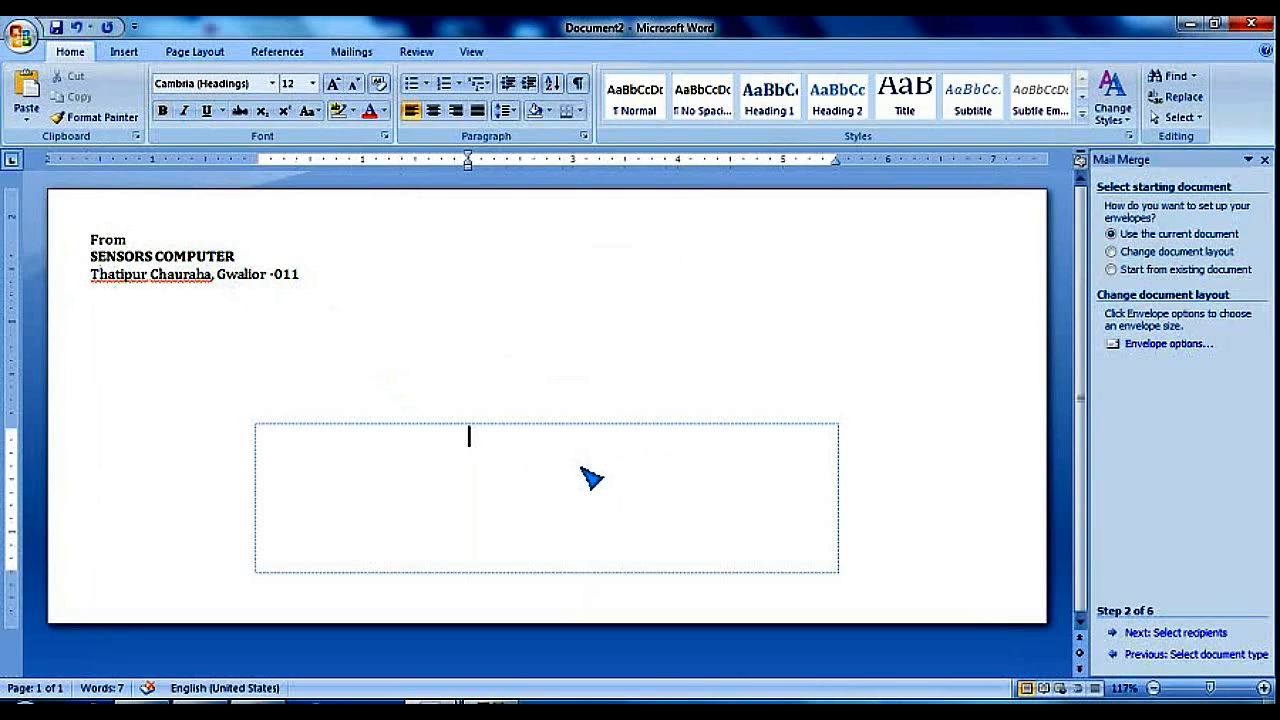
left_click(249, 389)
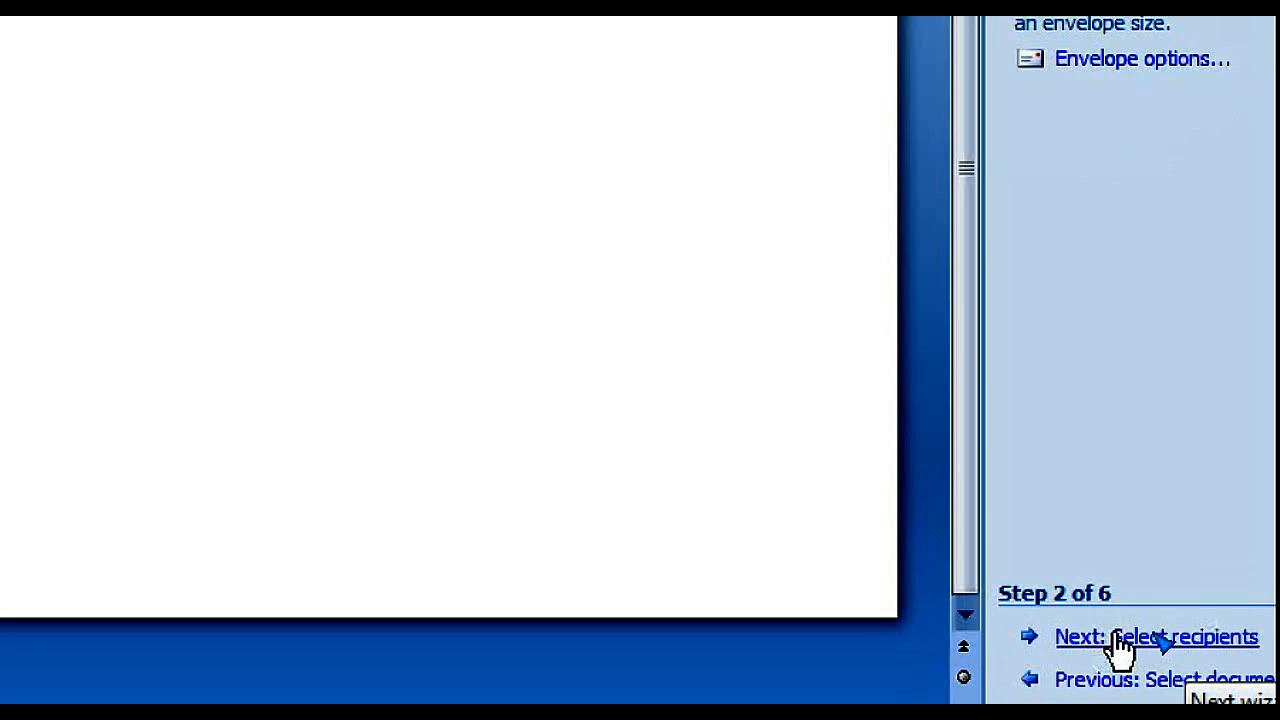
Advance the envelope mail merge to Step 3 of 6, selecting recipients
left_click(1113, 648)
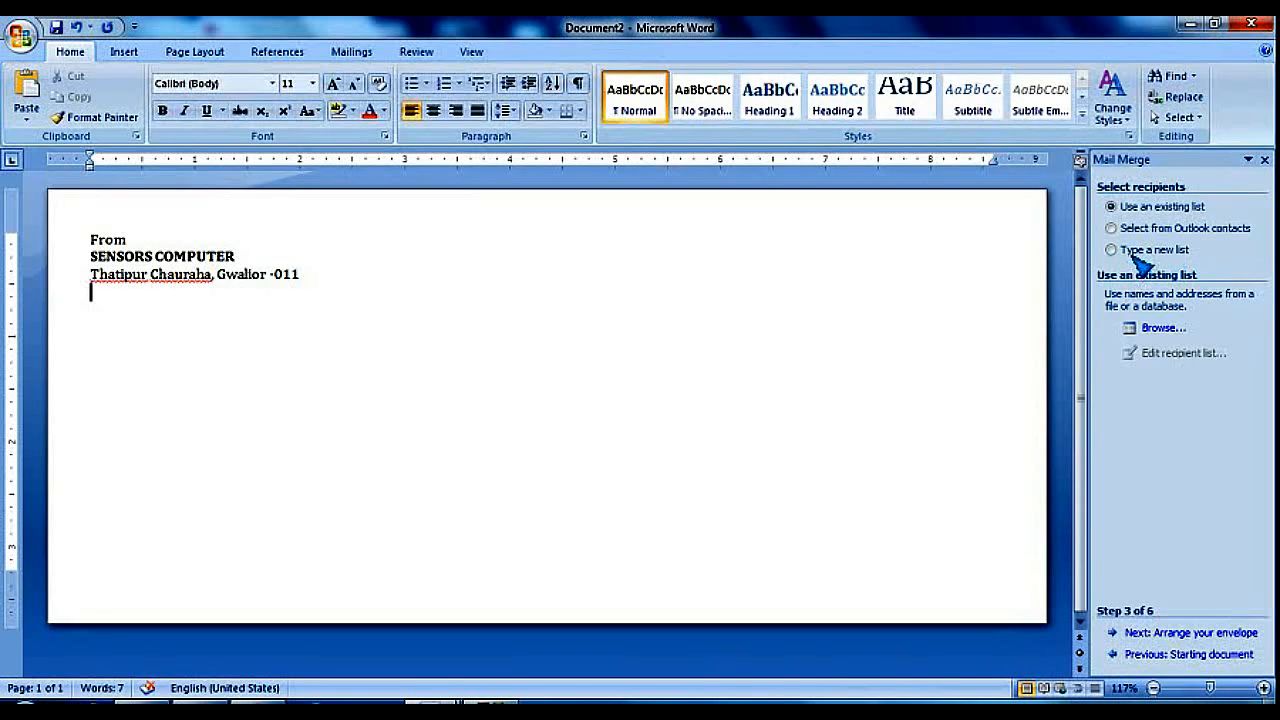
Use the ADD.mdb list, accepting its four recipients, and move on to arranging the envelope
left_click(1165, 330)
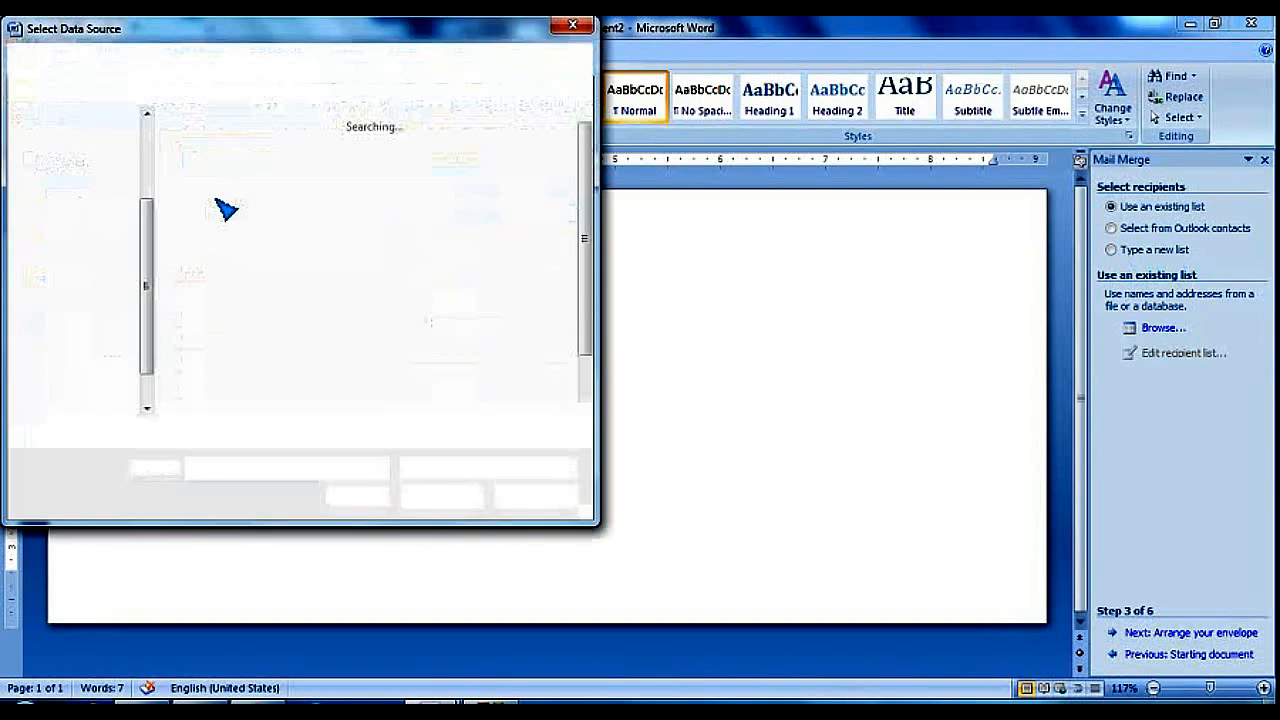
left_click(216, 195)
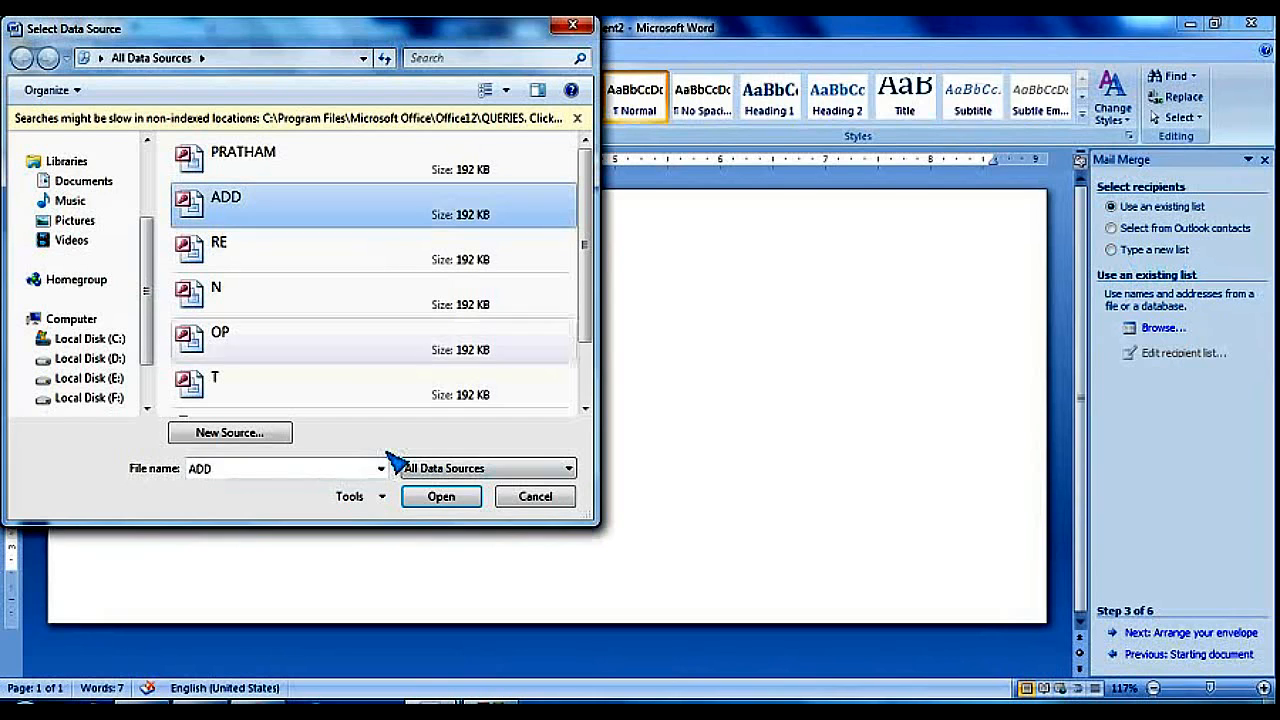
left_click(440, 498)
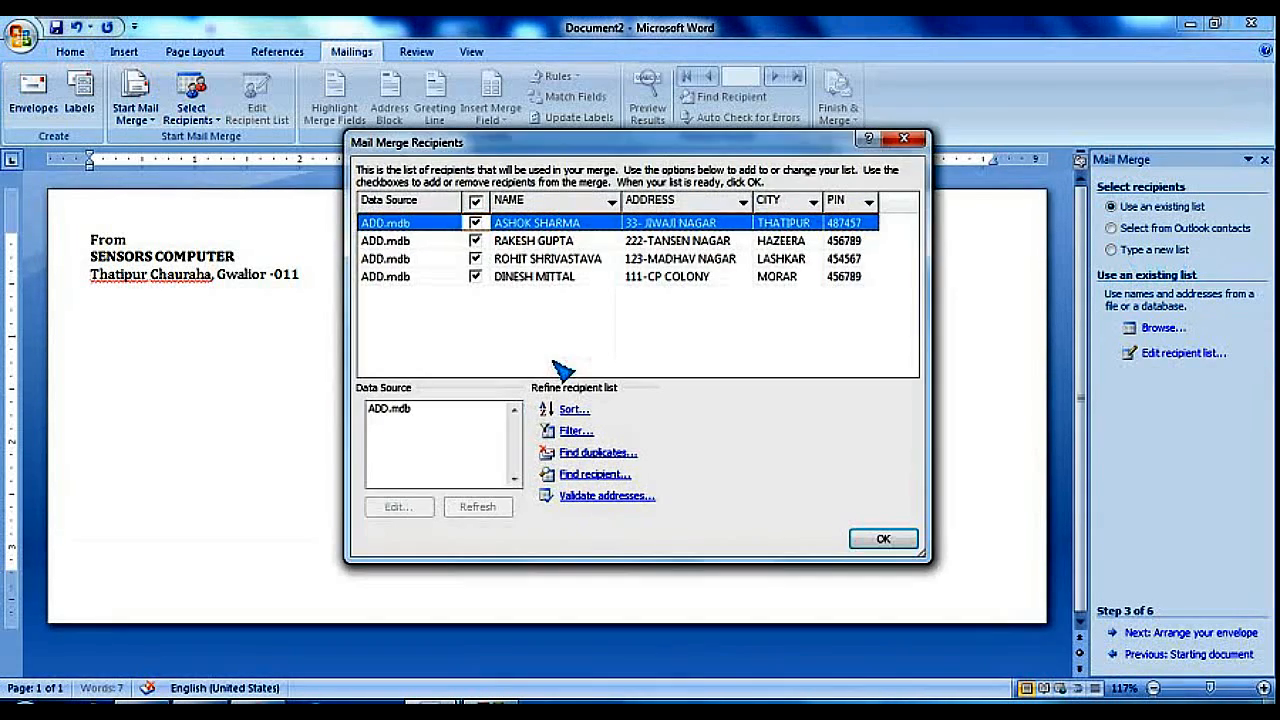
left_click(886, 540)
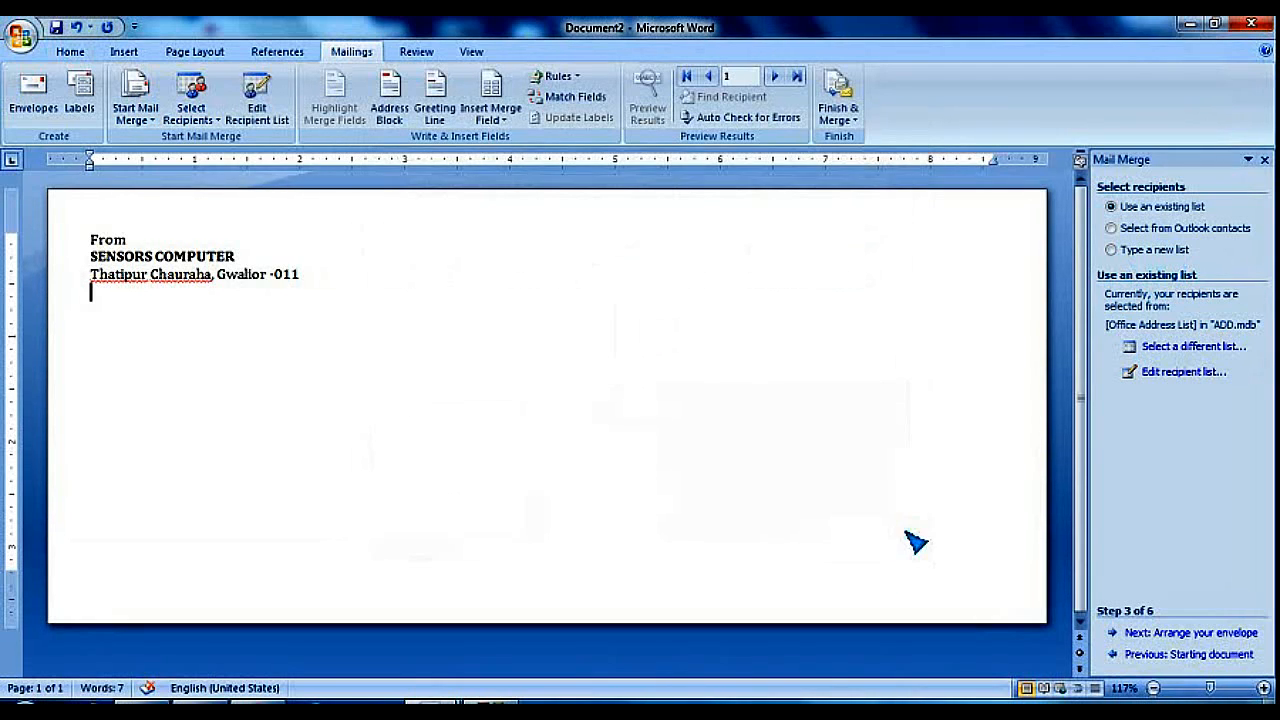
left_click(1160, 634)
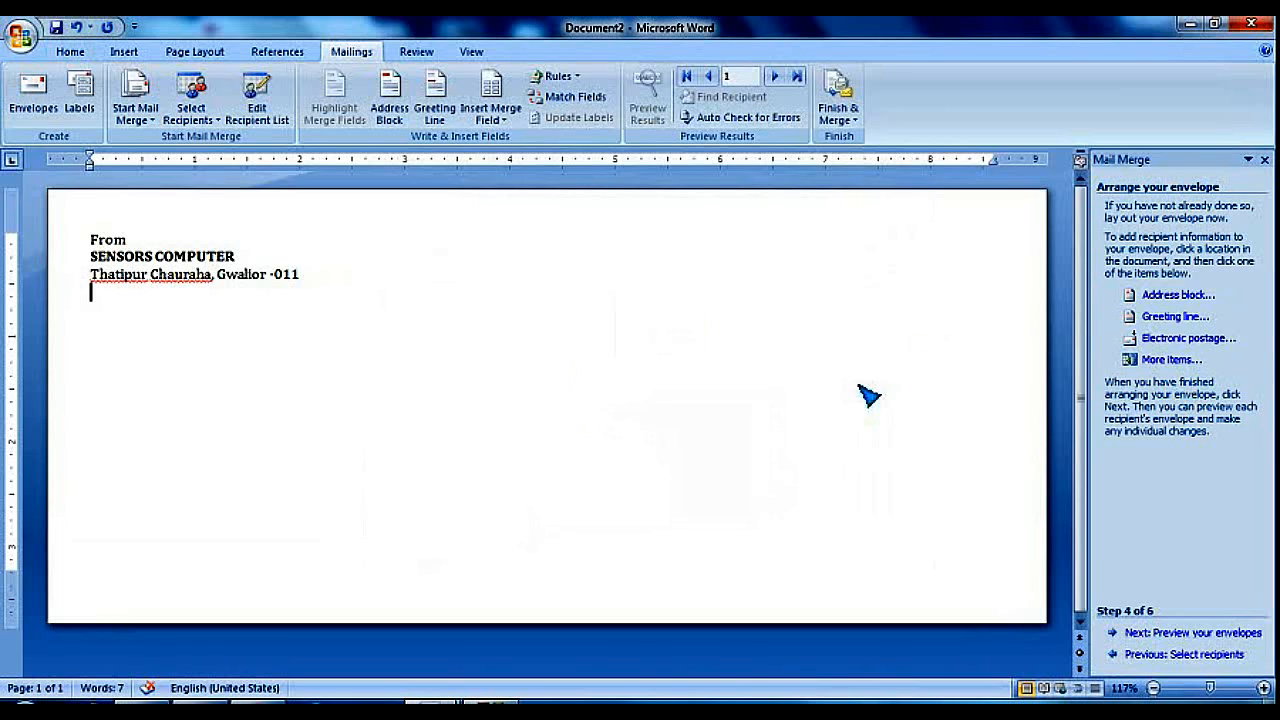
Move the delivery address box up and right, and start it with a 'To,' line
left_click(545, 441)
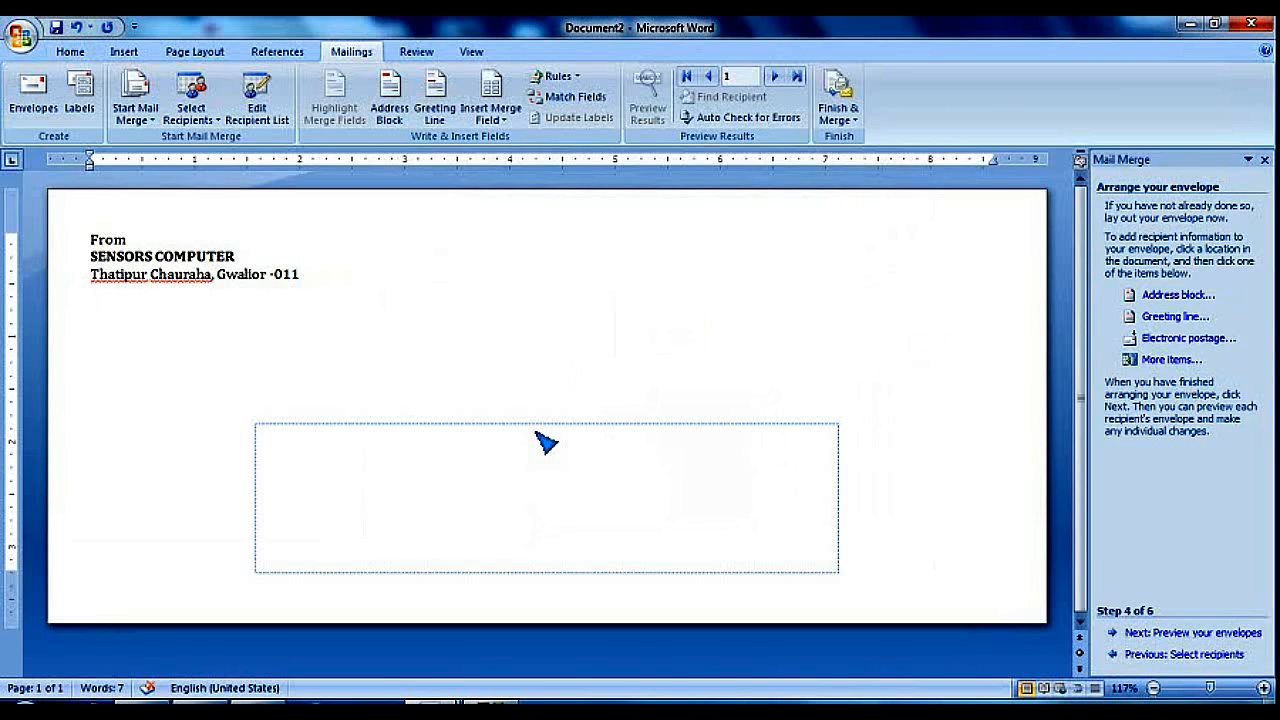
left_click_drag(548, 435, 680, 362)
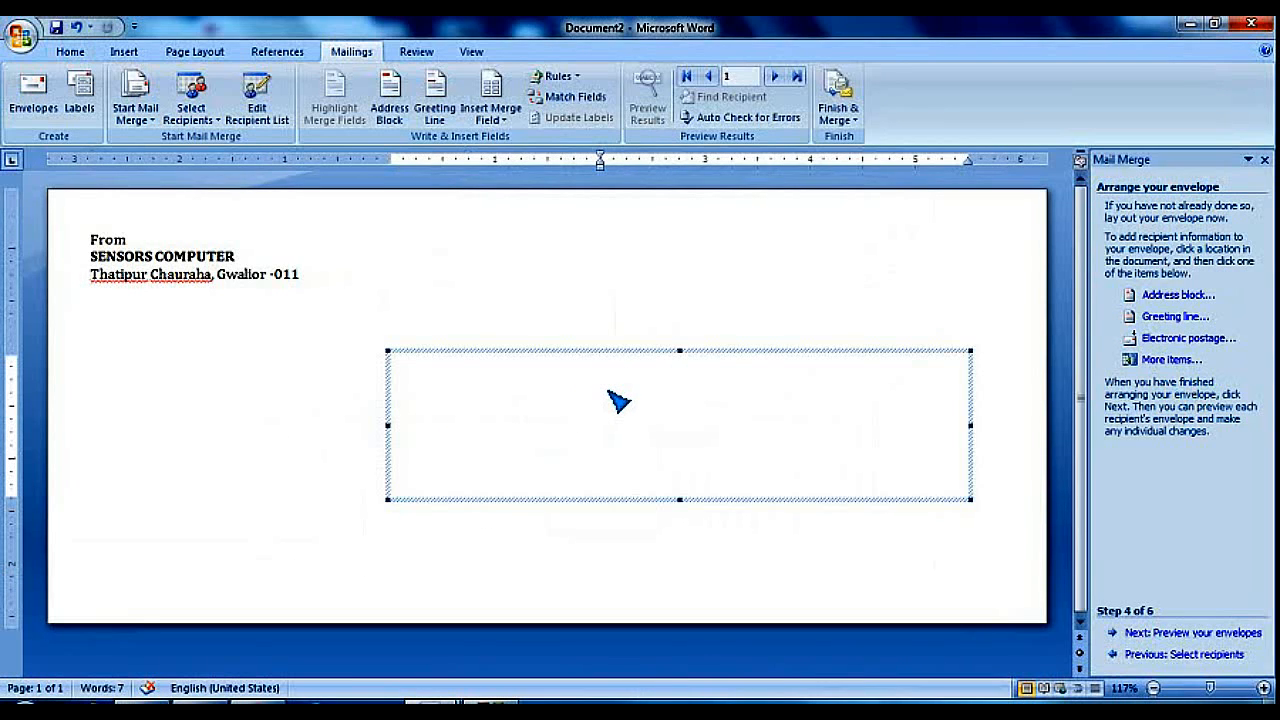
left_click(618, 400)
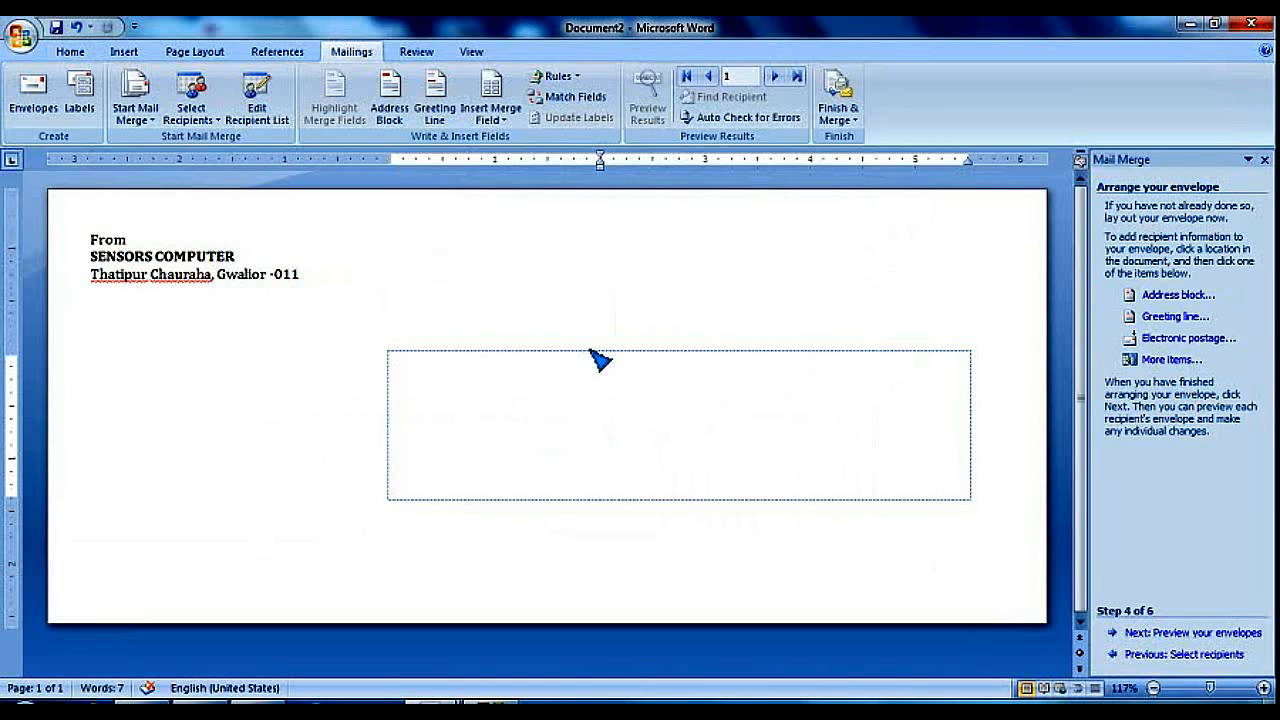
left_click(592, 352)
left_click(628, 381)
type("To,")
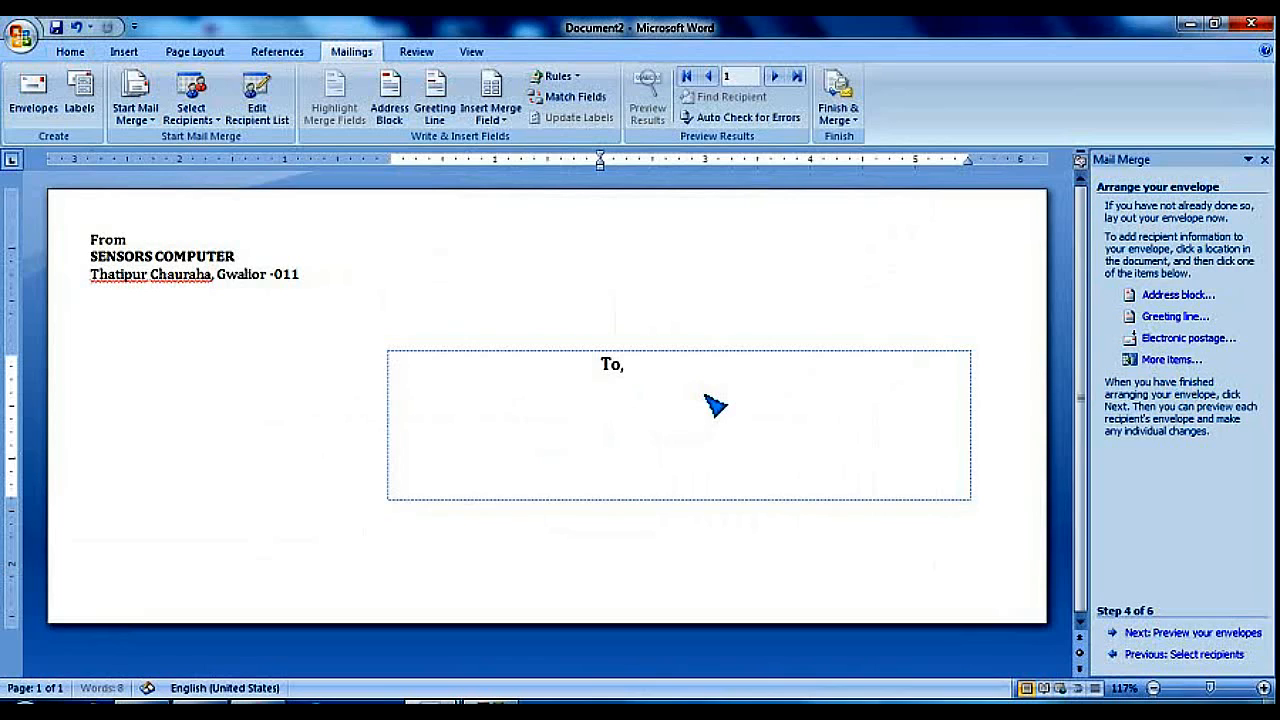
key("Return")
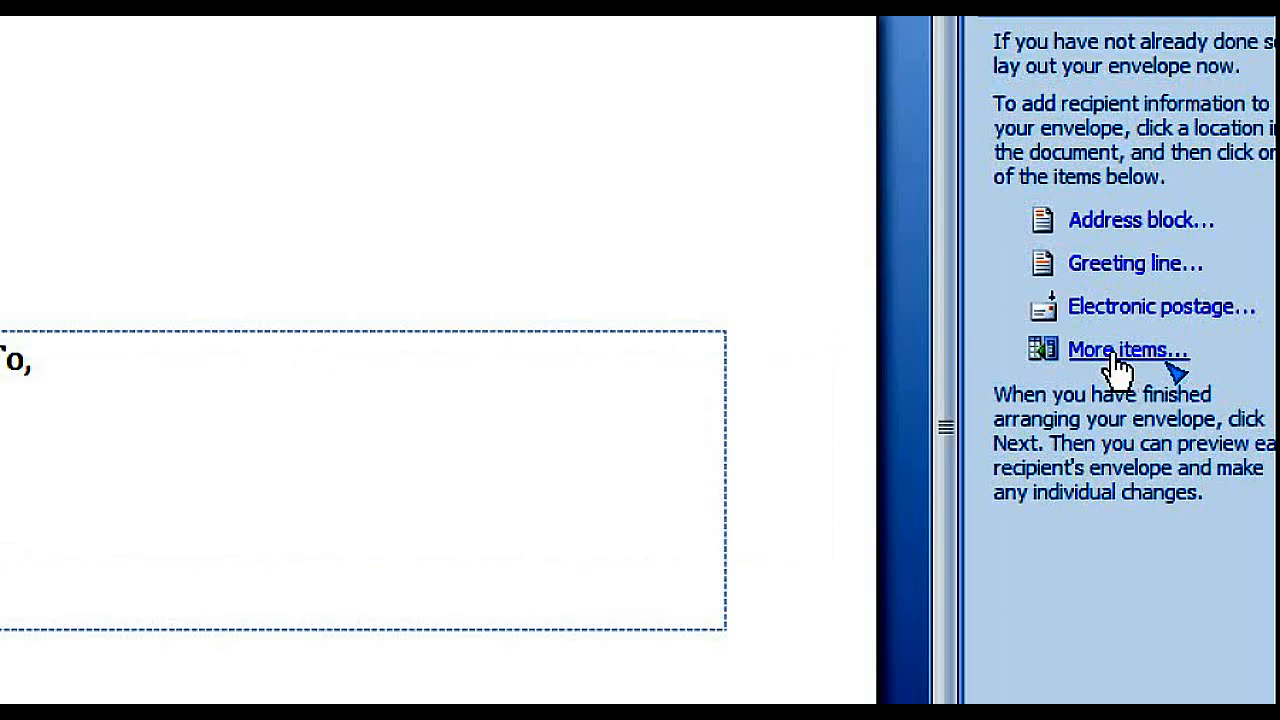
Insert the «NAME» and «ADDRESS» merge fields on separate lines under 'To,'
left_click(1110, 353)
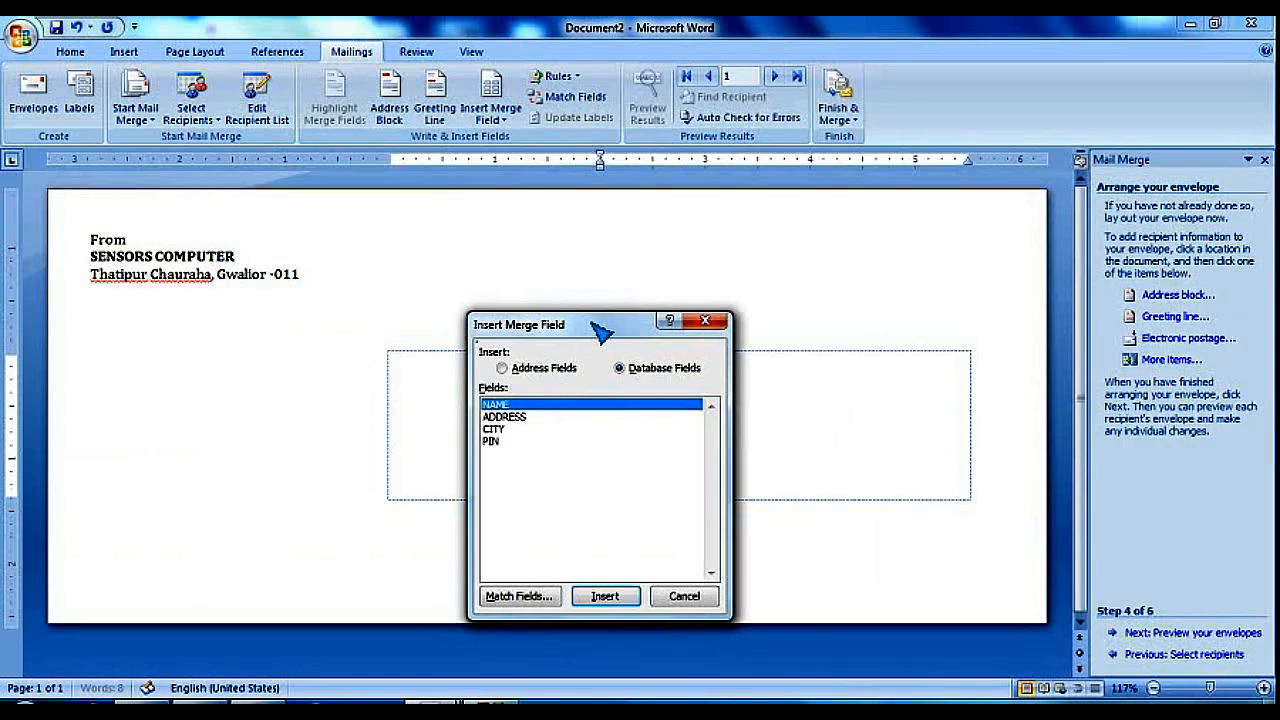
left_click_drag(595, 326, 881, 286)
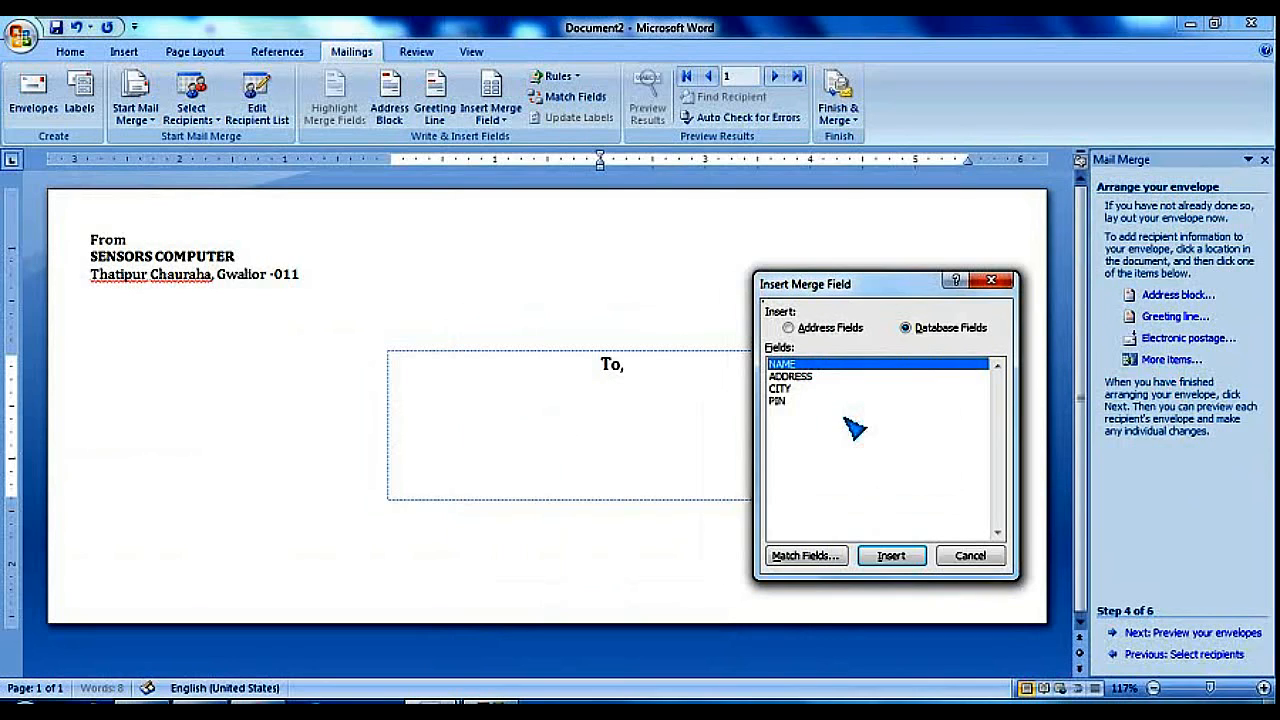
left_click(893, 558)
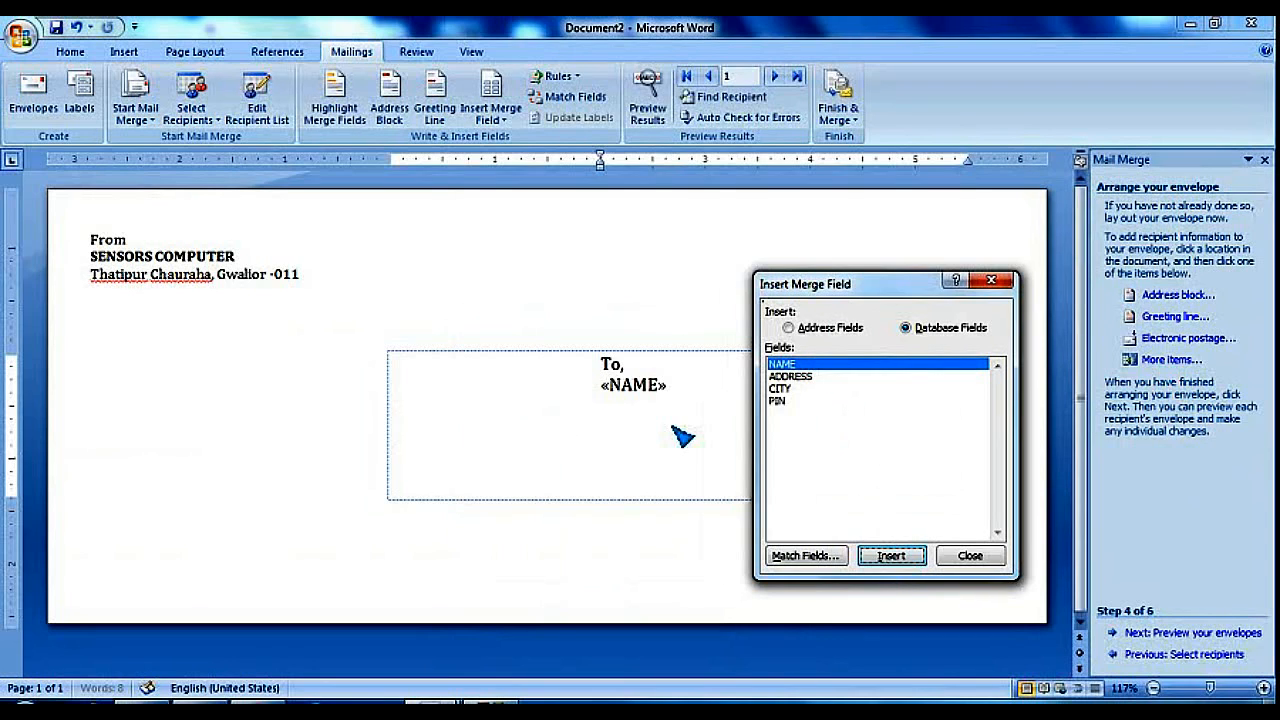
left_click(970, 556)
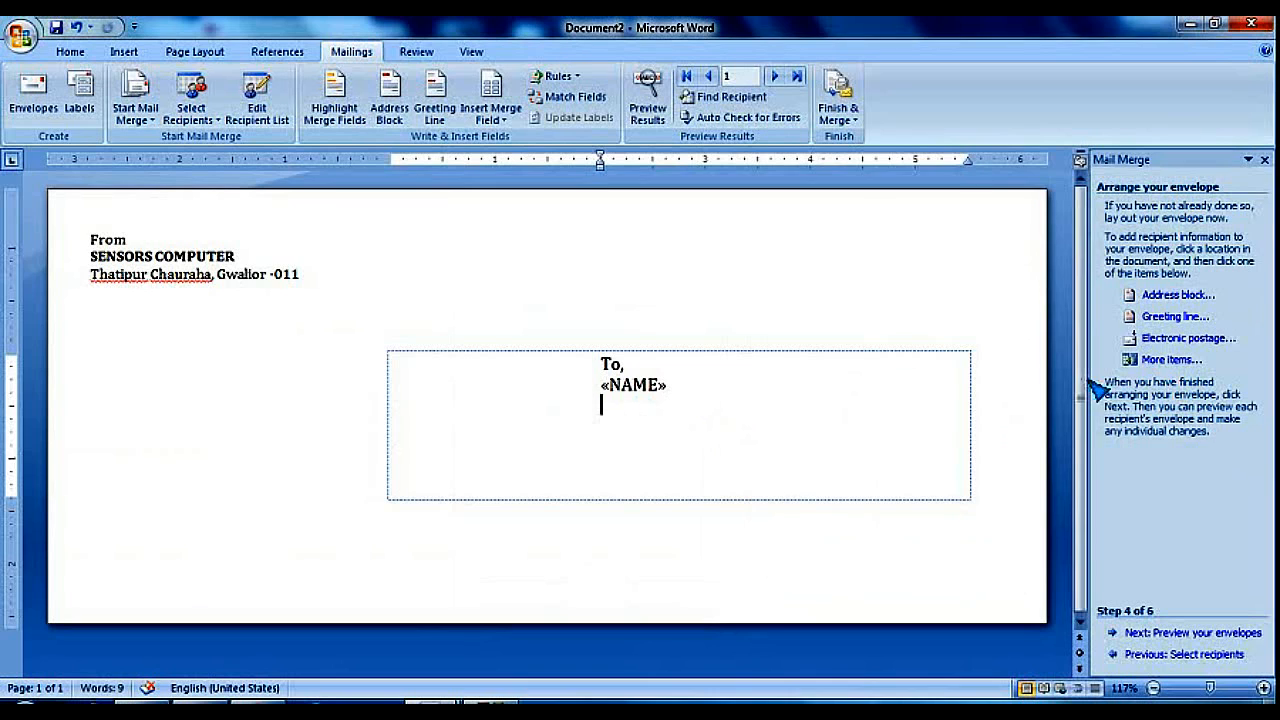
left_click(1152, 363)
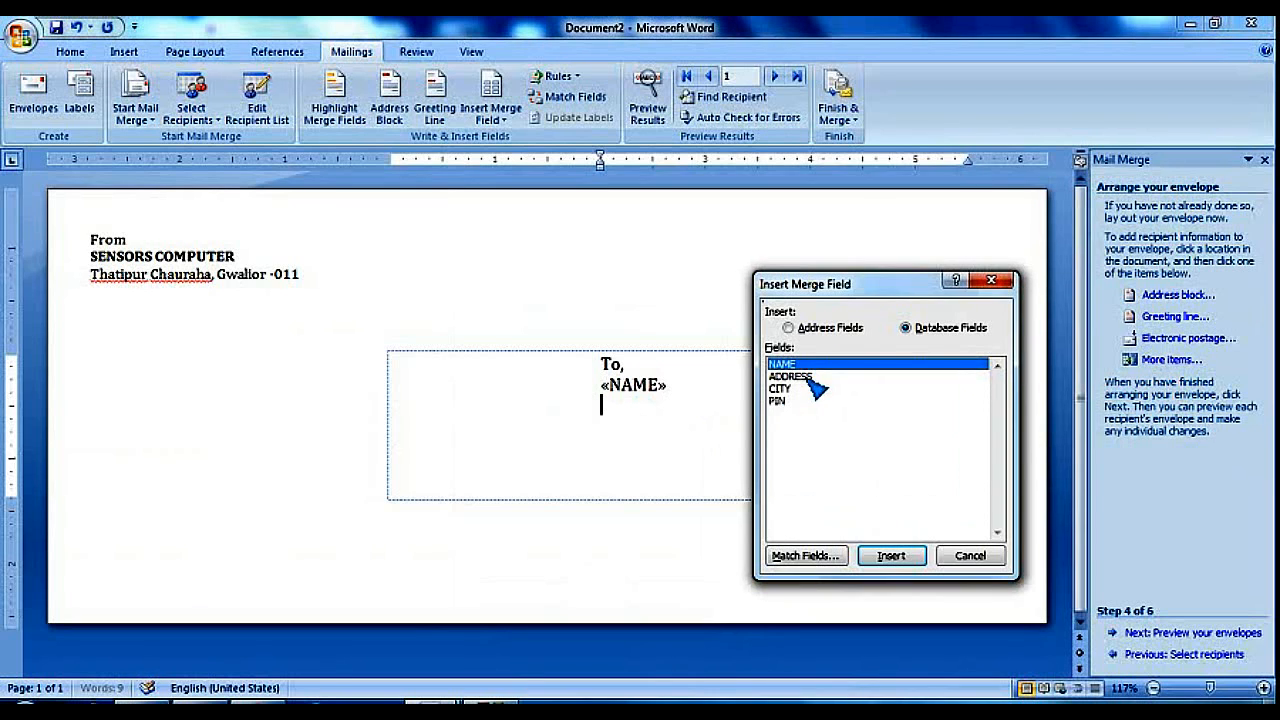
left_click(800, 376)
left_click(889, 557)
left_click(970, 556)
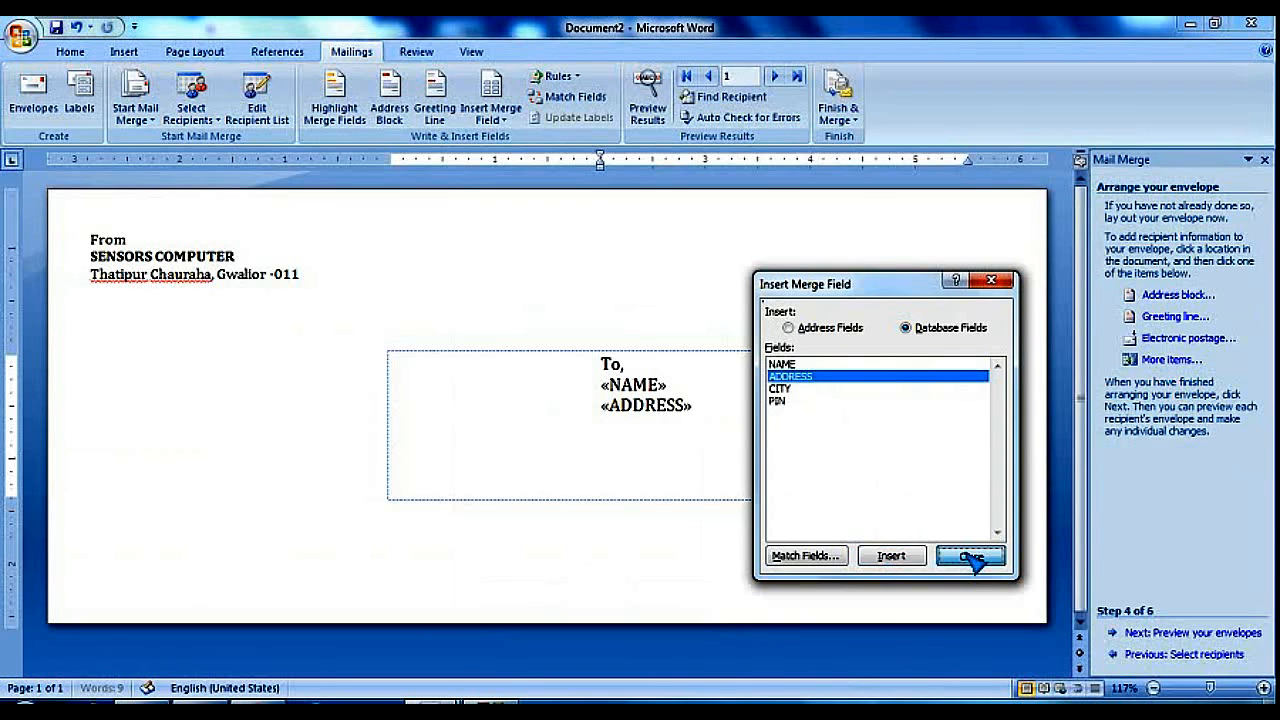
Add the «CITY» and «PIN» merge fields on their own lines below «ADDRESS»
left_click(1152, 362)
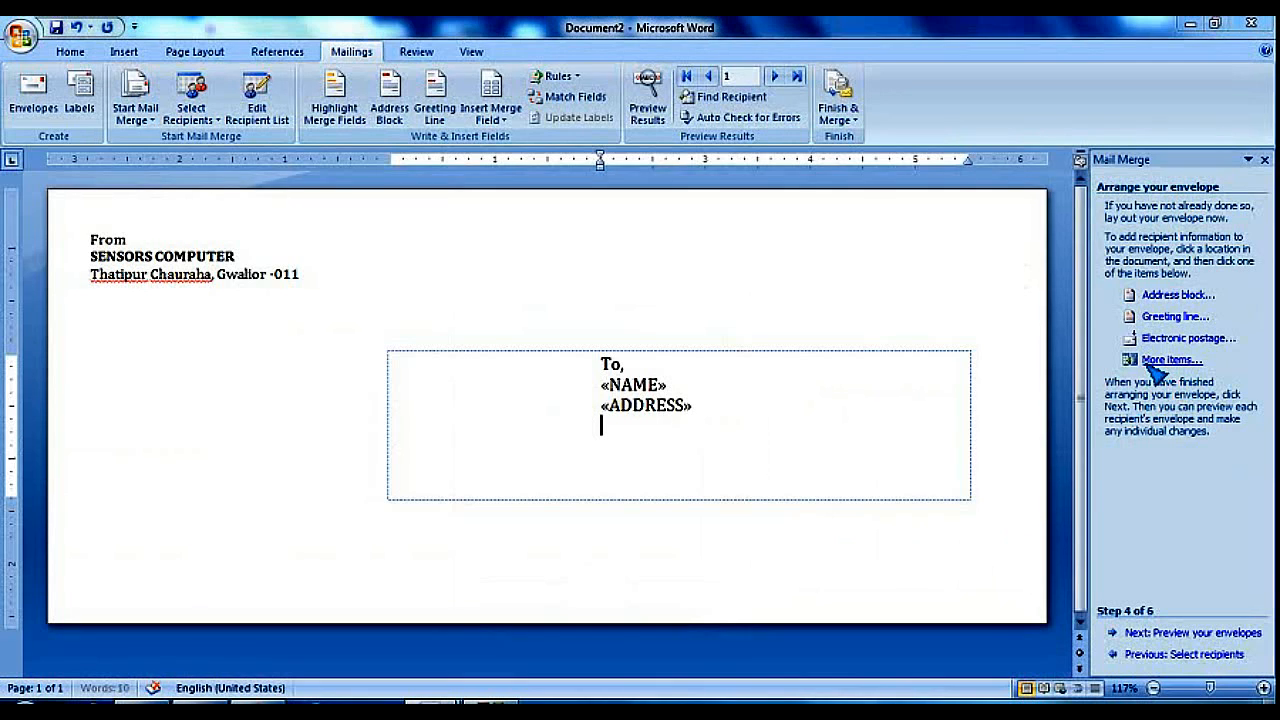
left_click(790, 388)
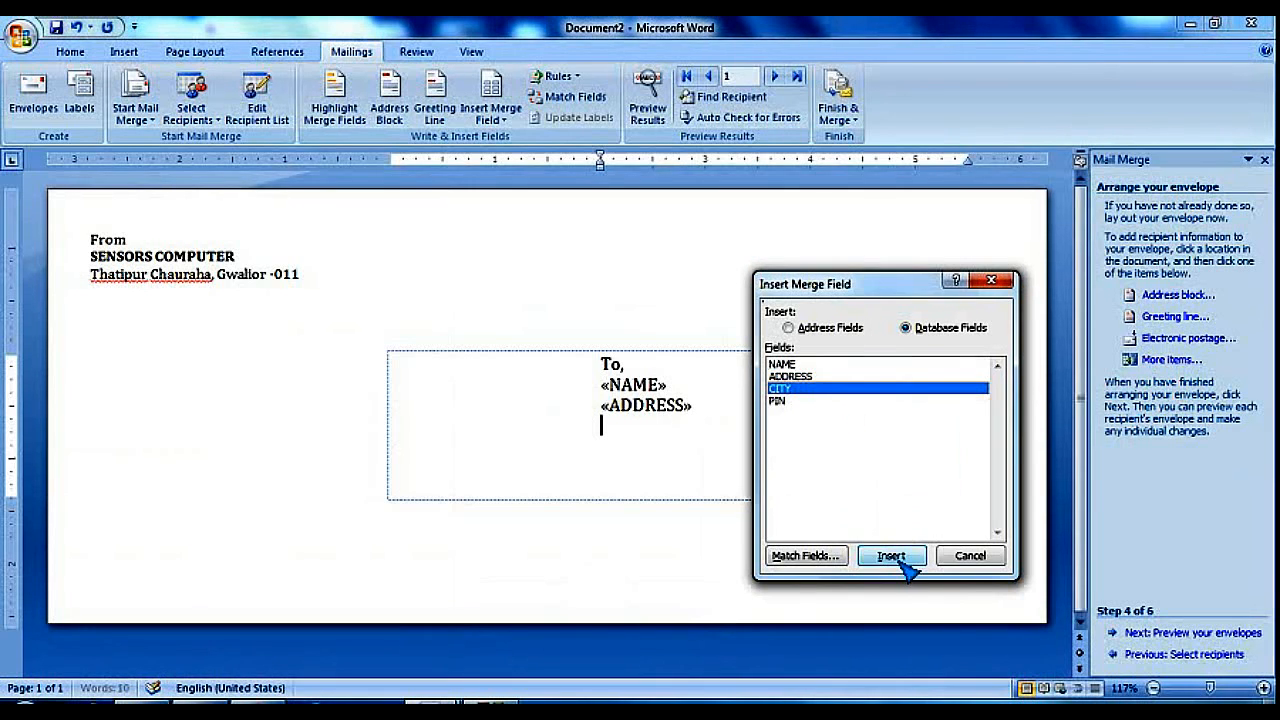
left_click(891, 552)
left_click(970, 557)
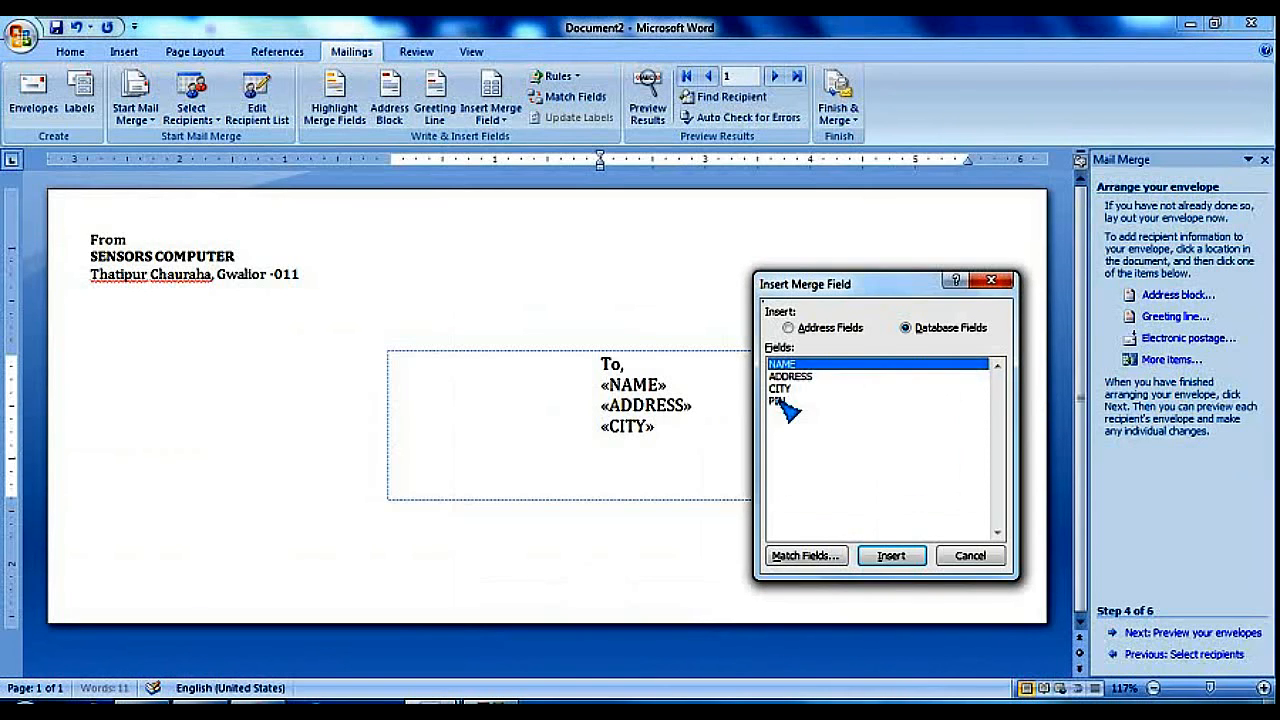
left_click(783, 401)
left_click(891, 556)
left_click(970, 556)
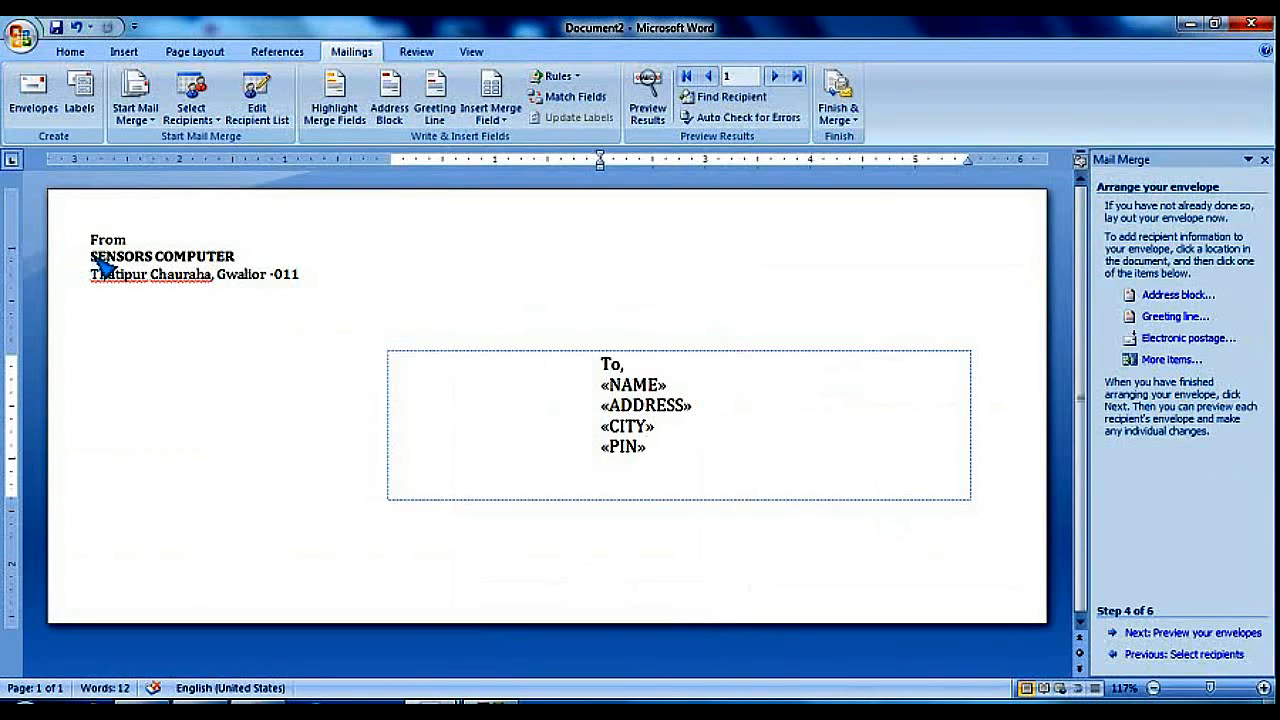
Enlarge the SENSORS COMPUTER return-address line and colour it red
left_click_drag(97, 258, 240, 260)
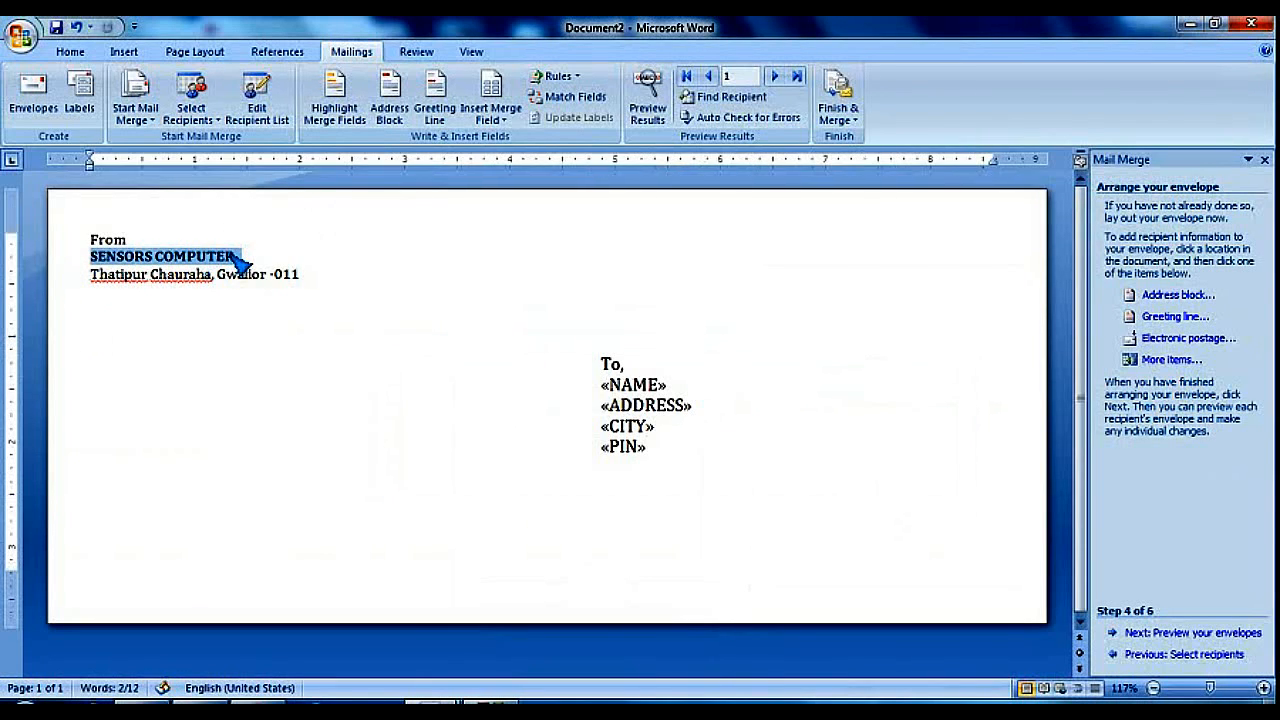
key("ctrl+shift+period")
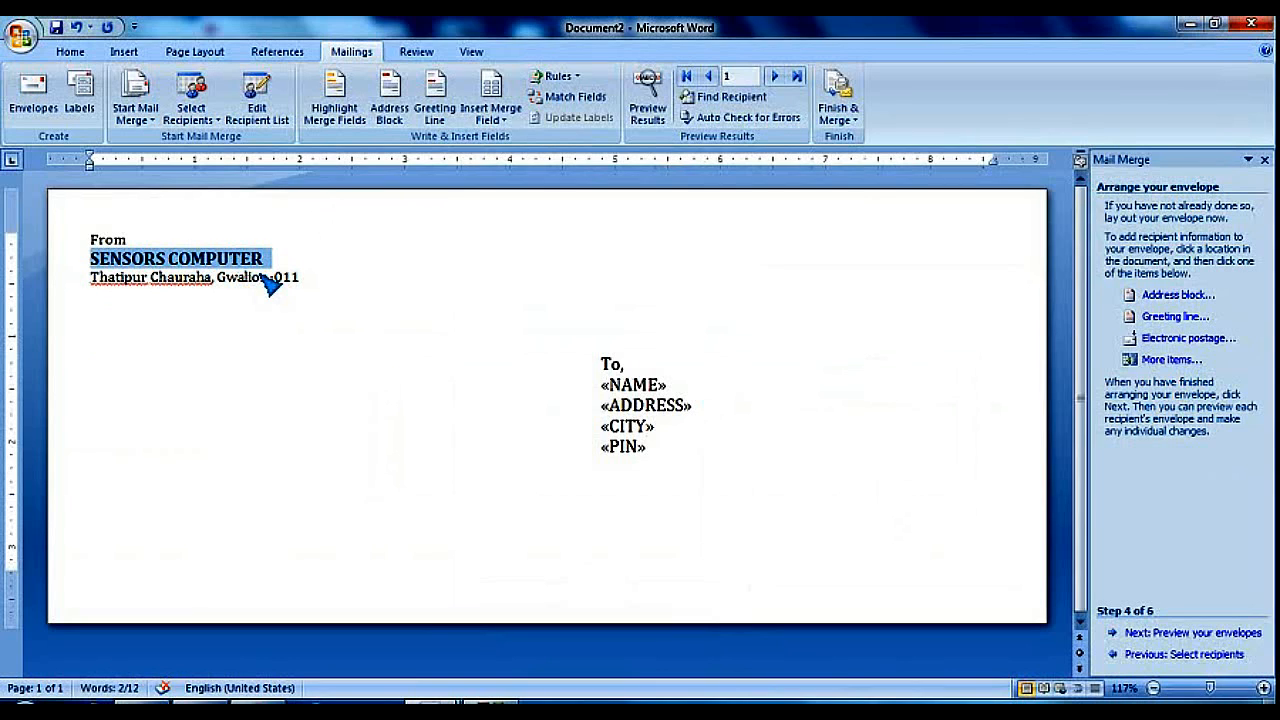
left_click(70, 51)
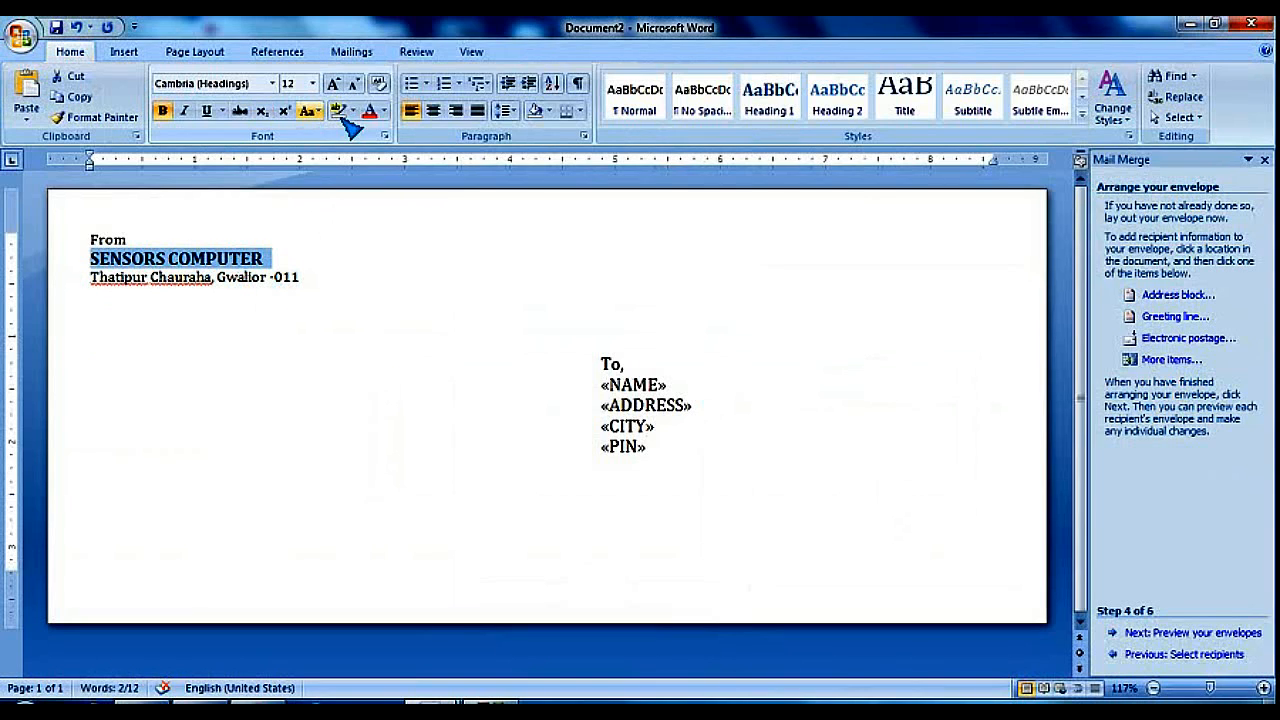
left_click(369, 111)
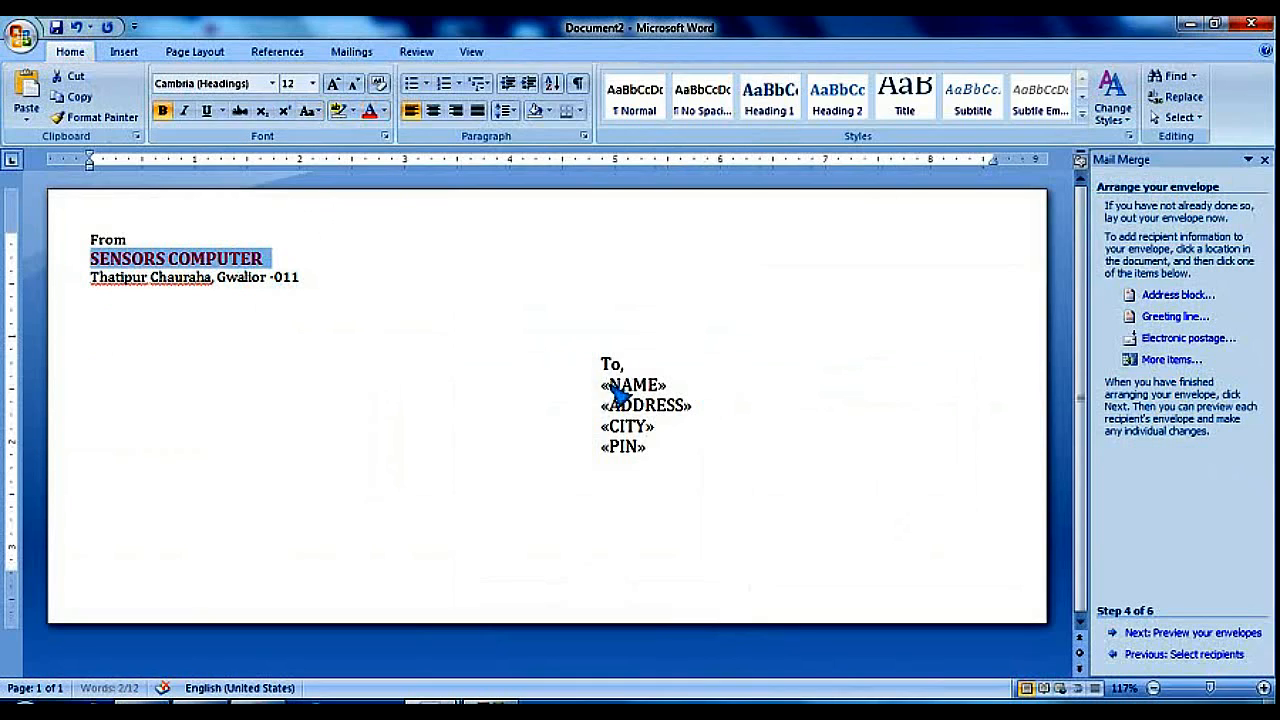
Make the «NAME» field bold, underlined and enlarged to 16 pt
left_click_drag(601, 385, 671, 400)
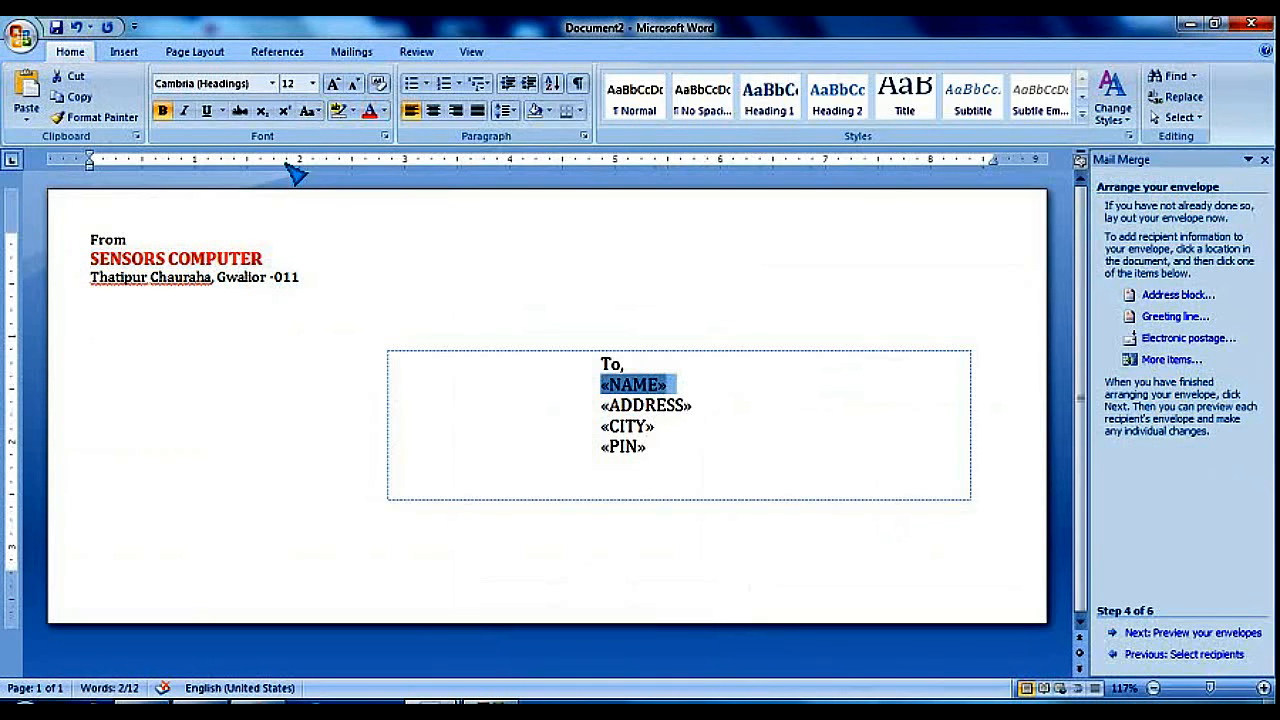
left_click(162, 111)
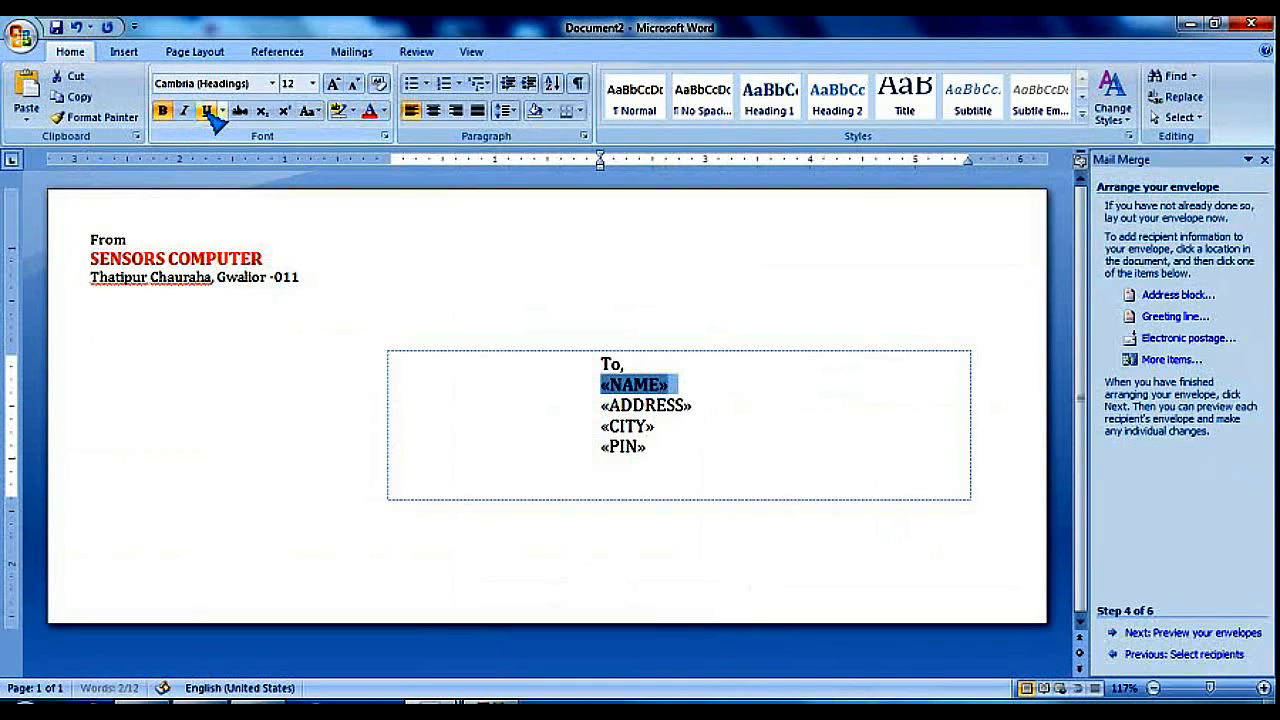
left_click(207, 111)
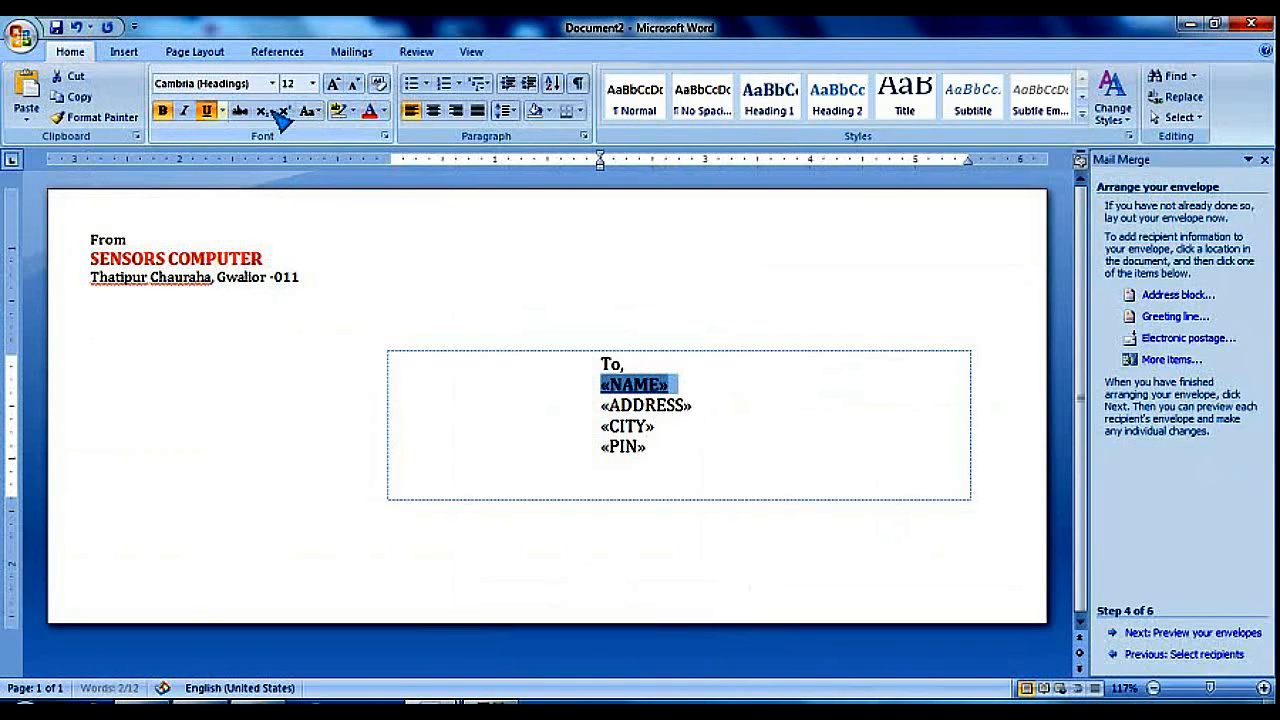
left_click(334, 84)
left_click(334, 84)
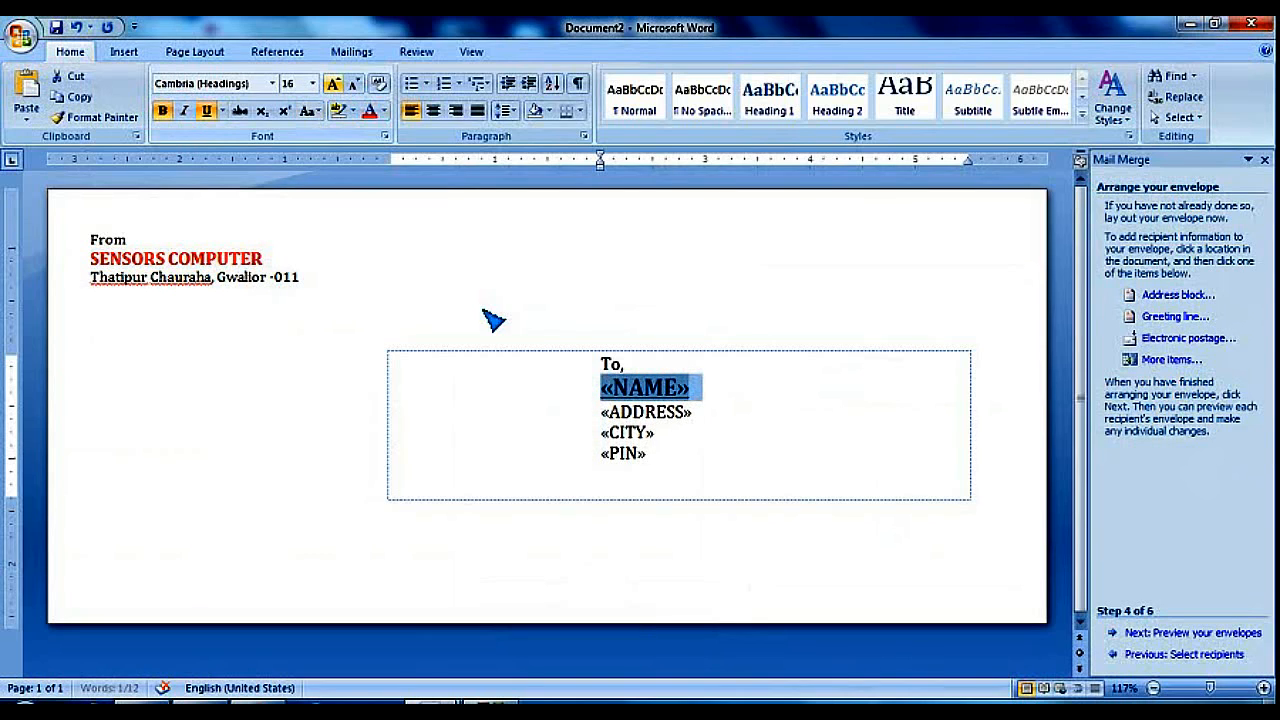
left_click(678, 463)
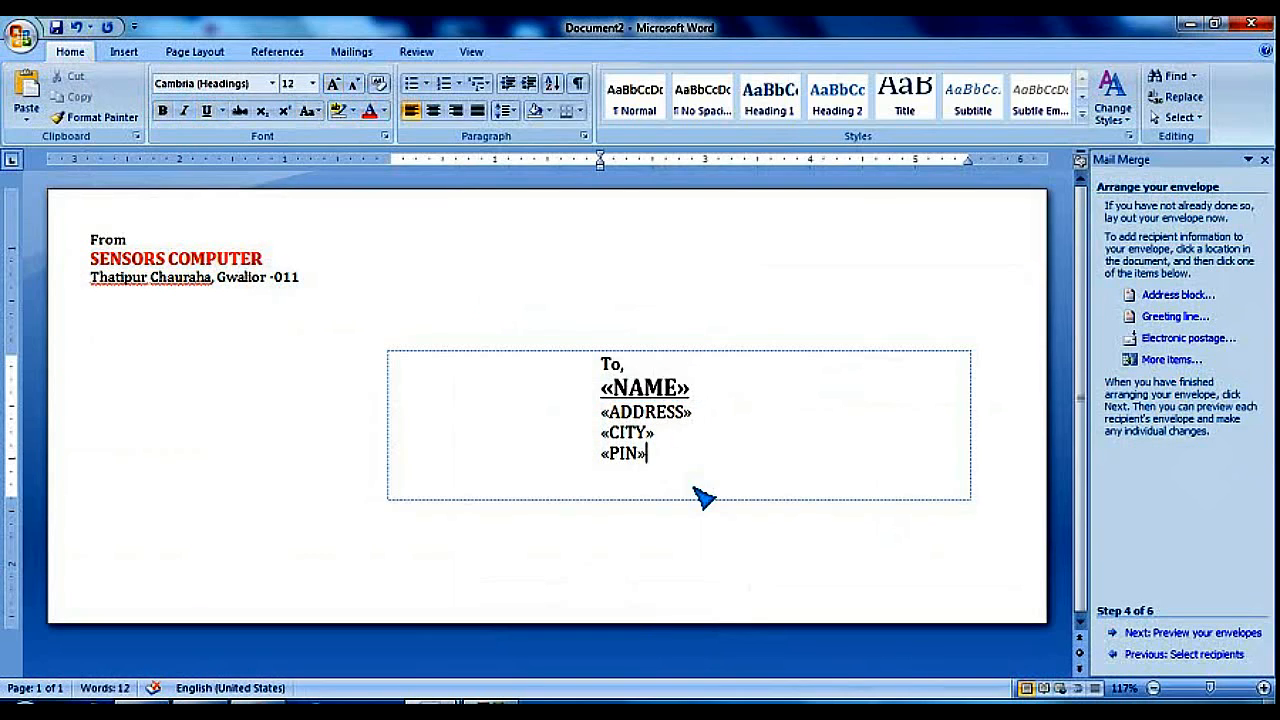
left_click(1003, 495)
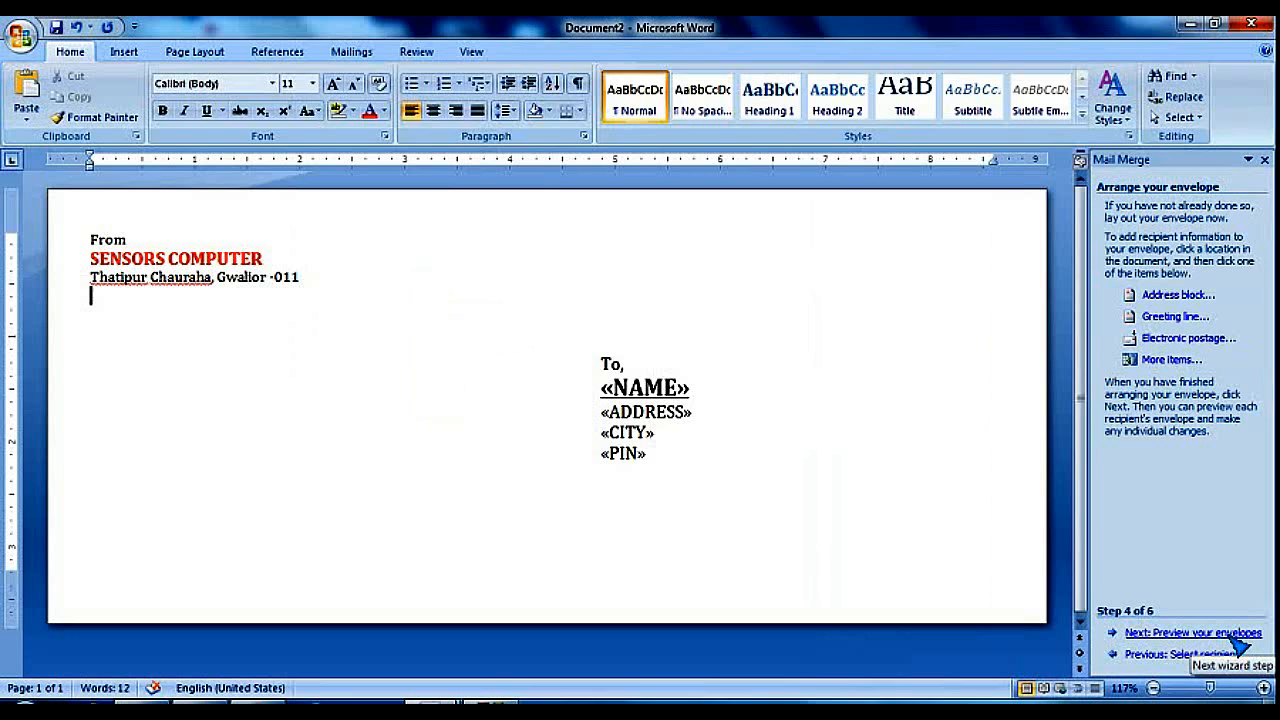
Preview the envelopes with the first recipient's details, then proceed to Step 6, Complete the merge
left_click(1237, 640)
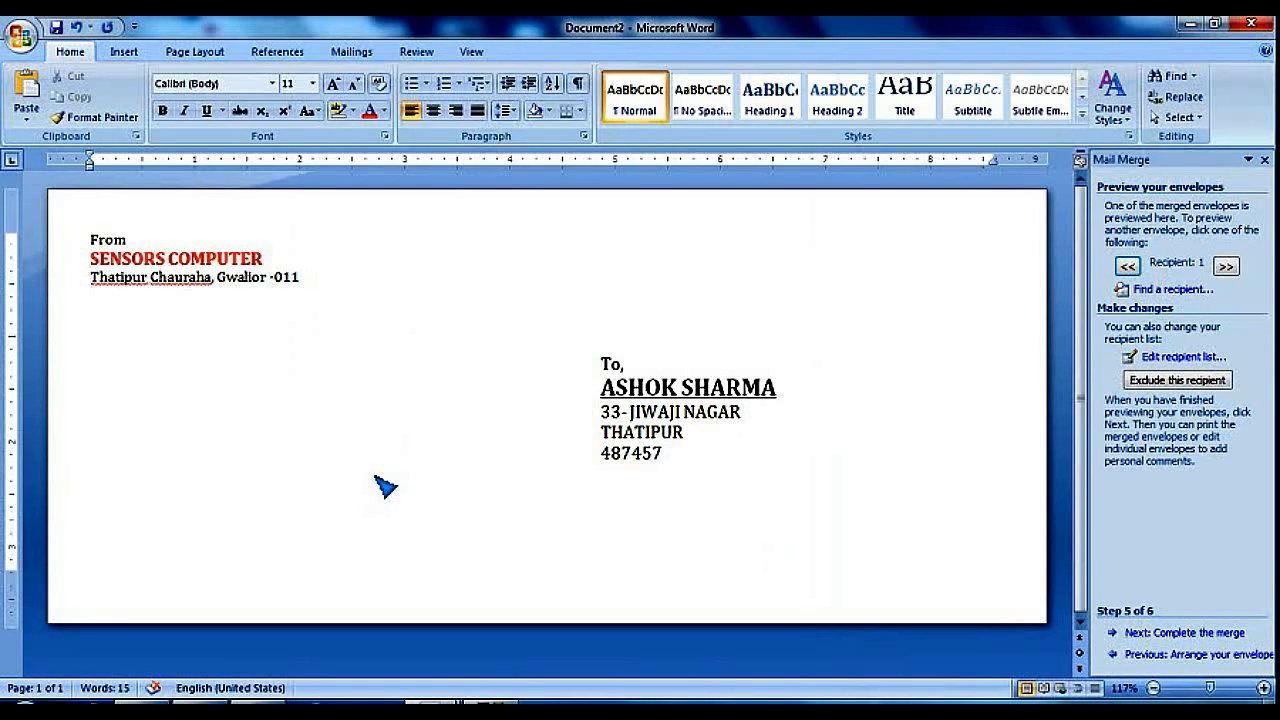
scroll(385, 487, "up", 1, "ctrl")
scroll(385, 487, "down", 1, "ctrl")
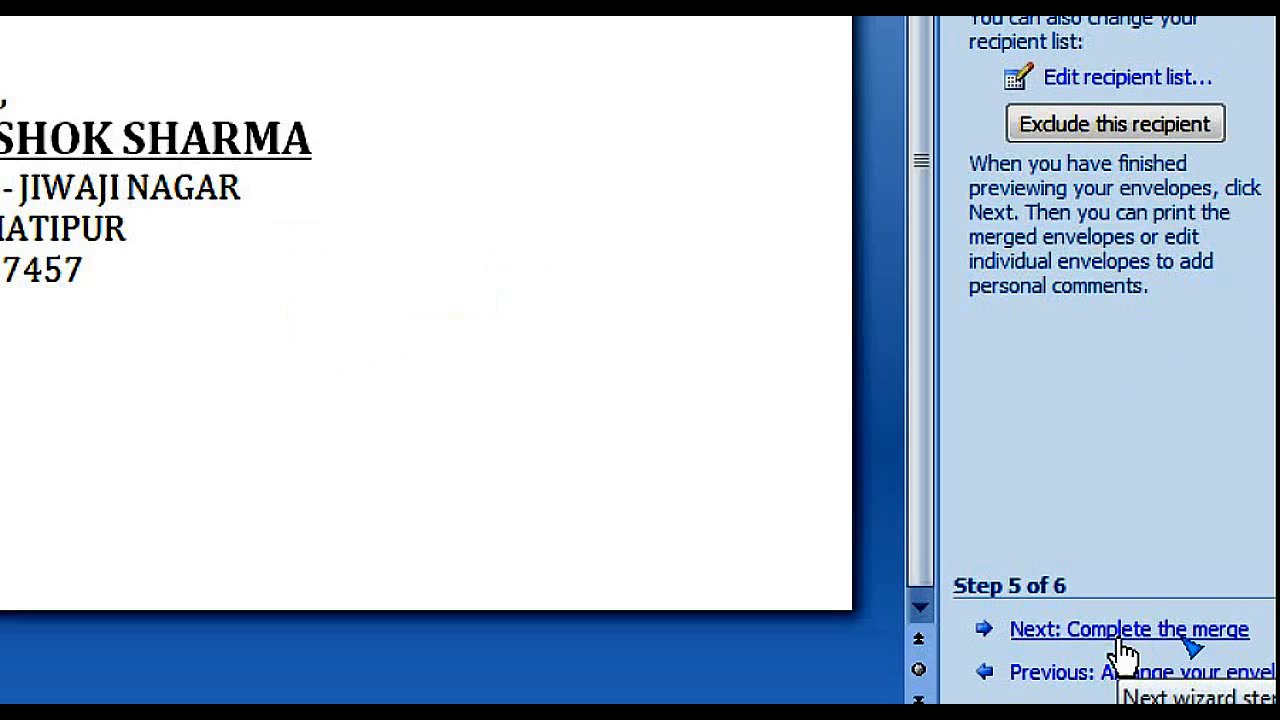
left_click(1177, 634)
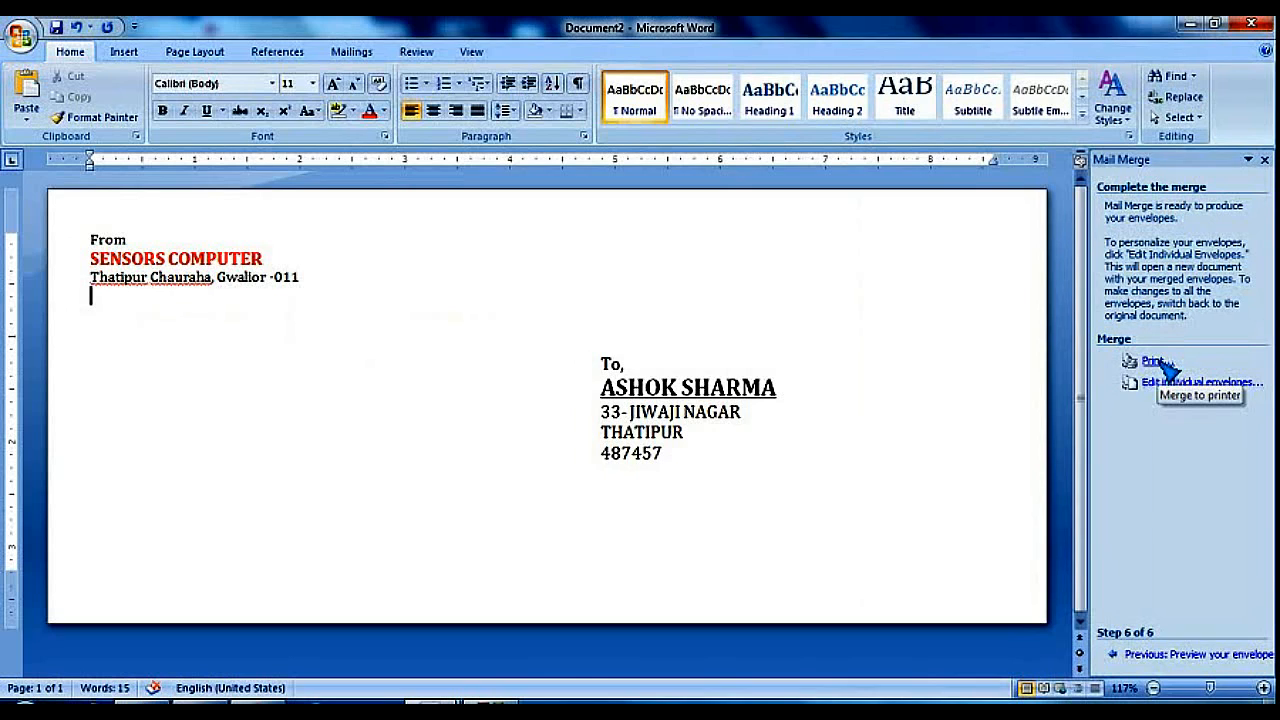
left_click(1155, 361)
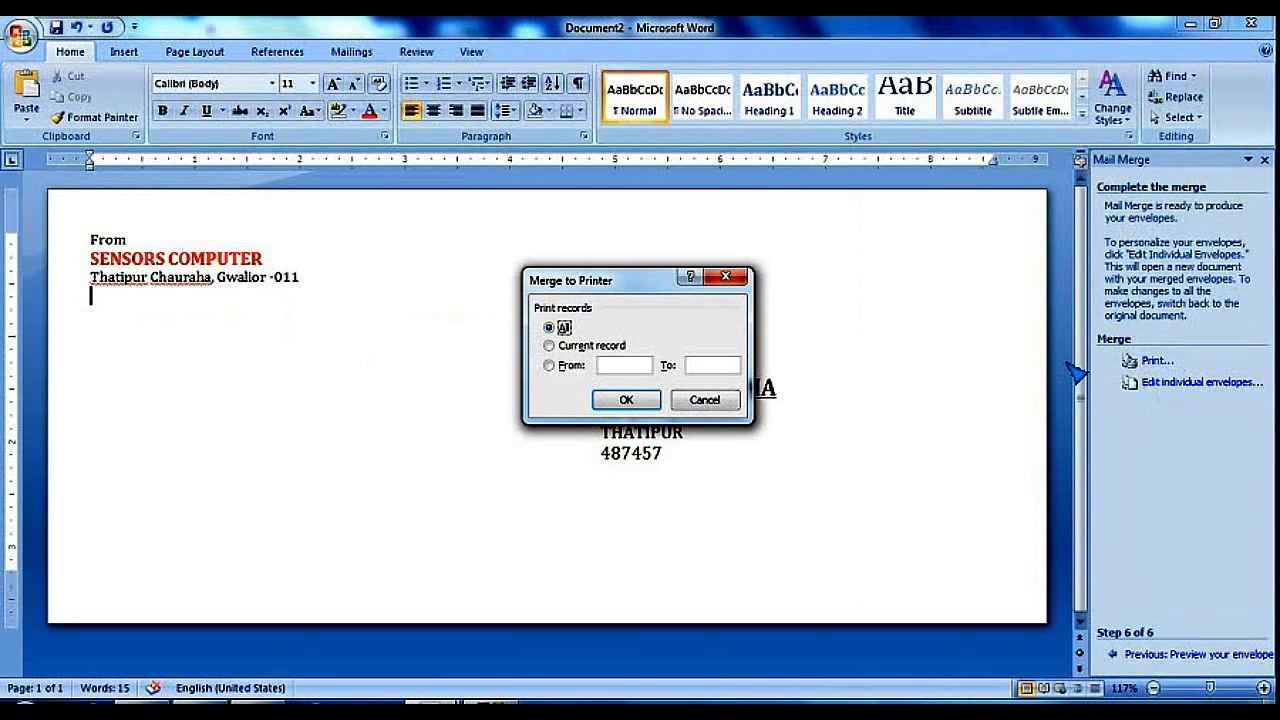
left_click(736, 399)
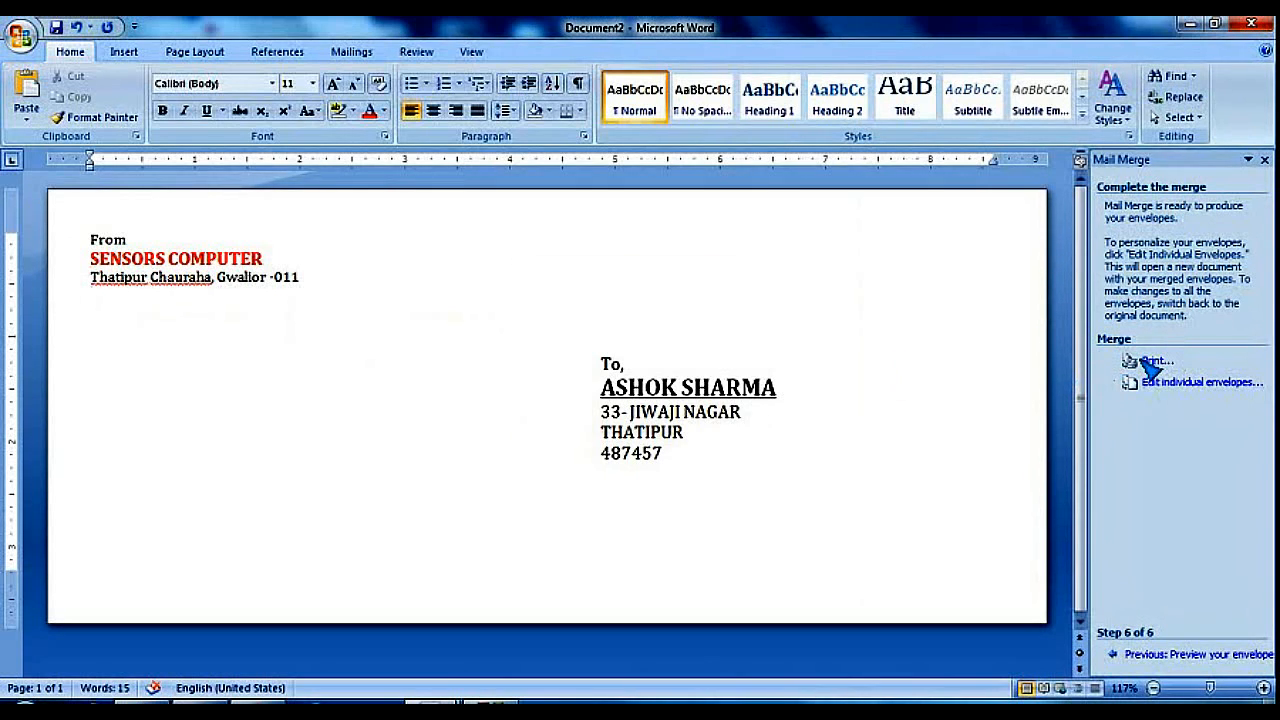
left_click(1150, 366)
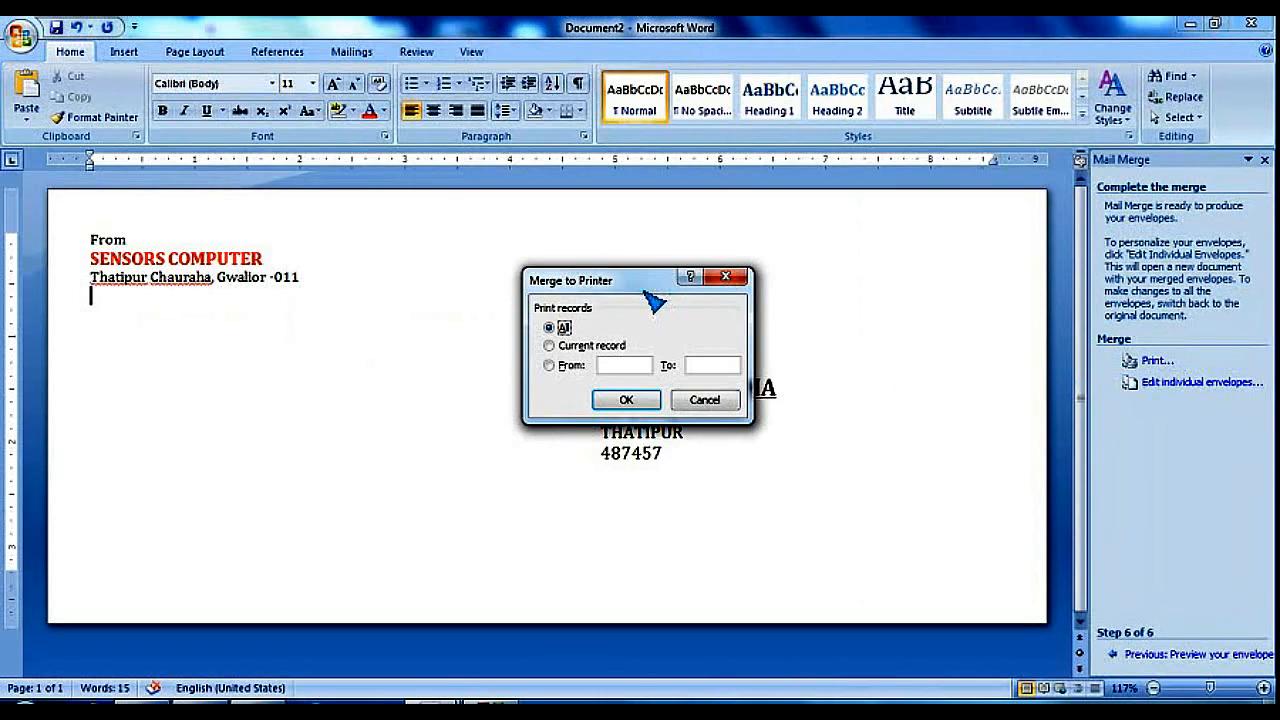
left_click_drag(657, 285, 882, 288)
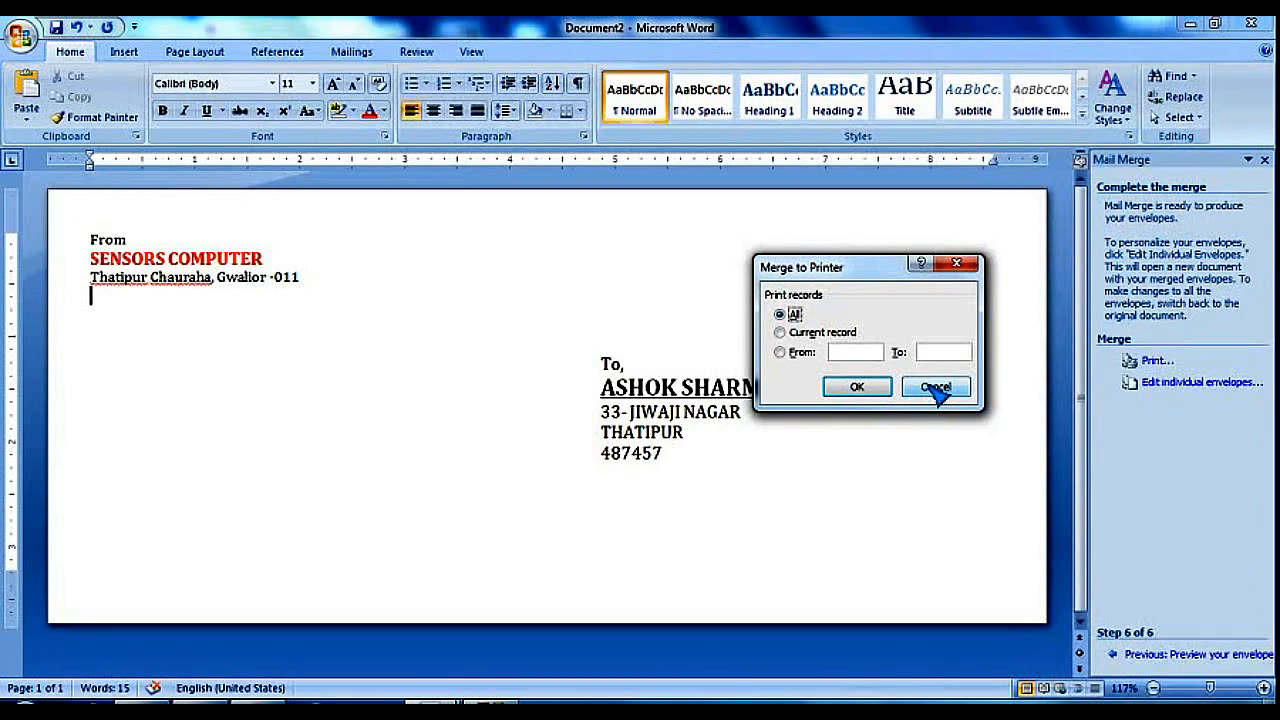
left_click(937, 389)
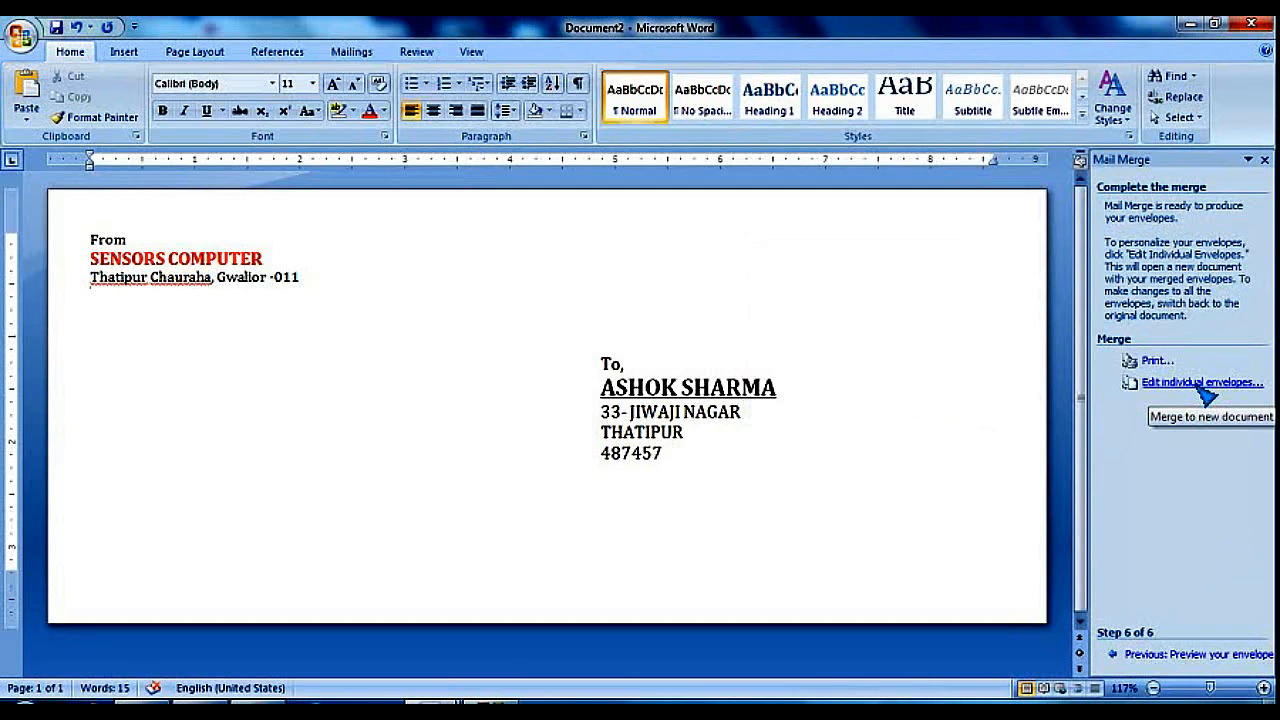
Merge all records into a new Envelopes1 document and scroll through its four envelopes
left_click(1202, 390)
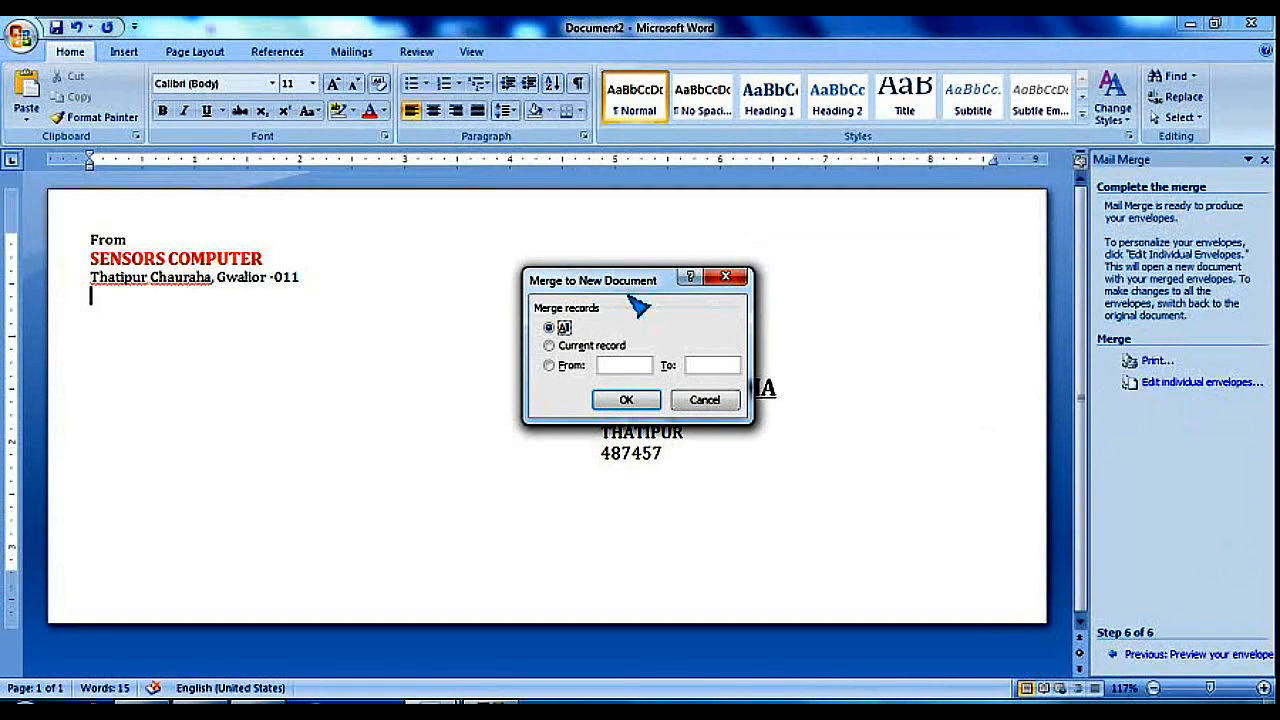
left_click_drag(588, 287, 350, 380)
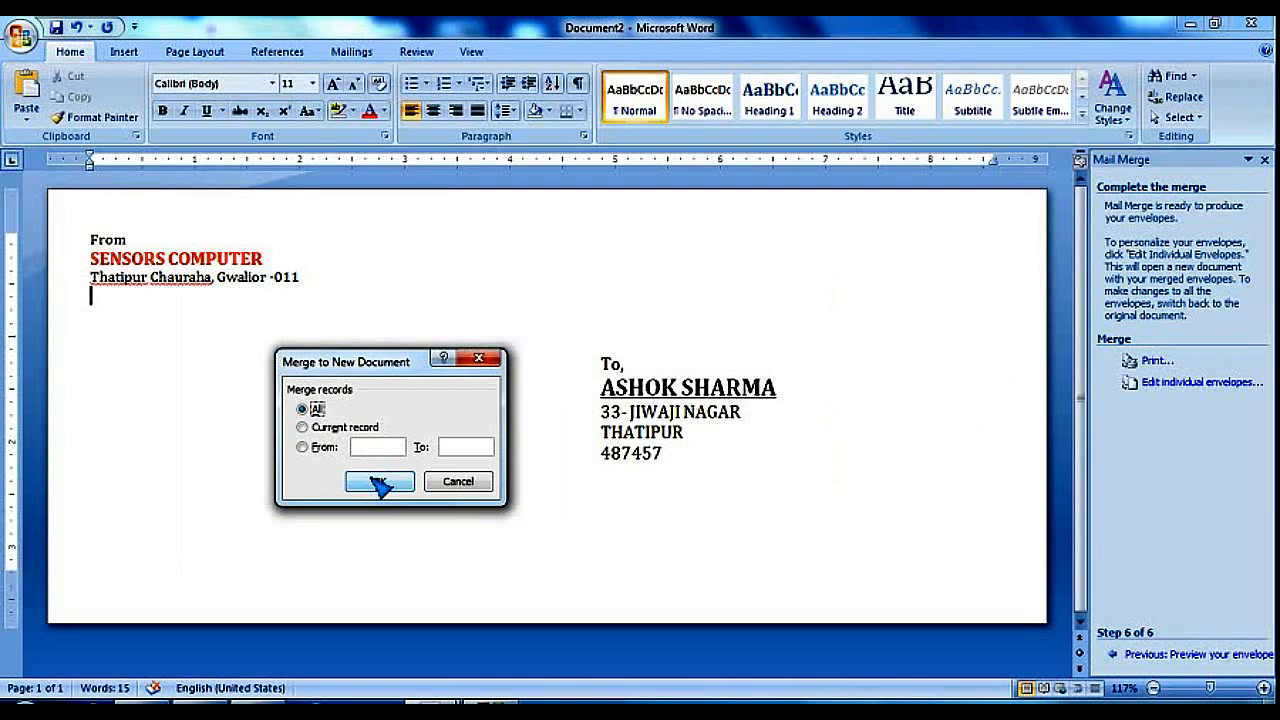
left_click(380, 483)
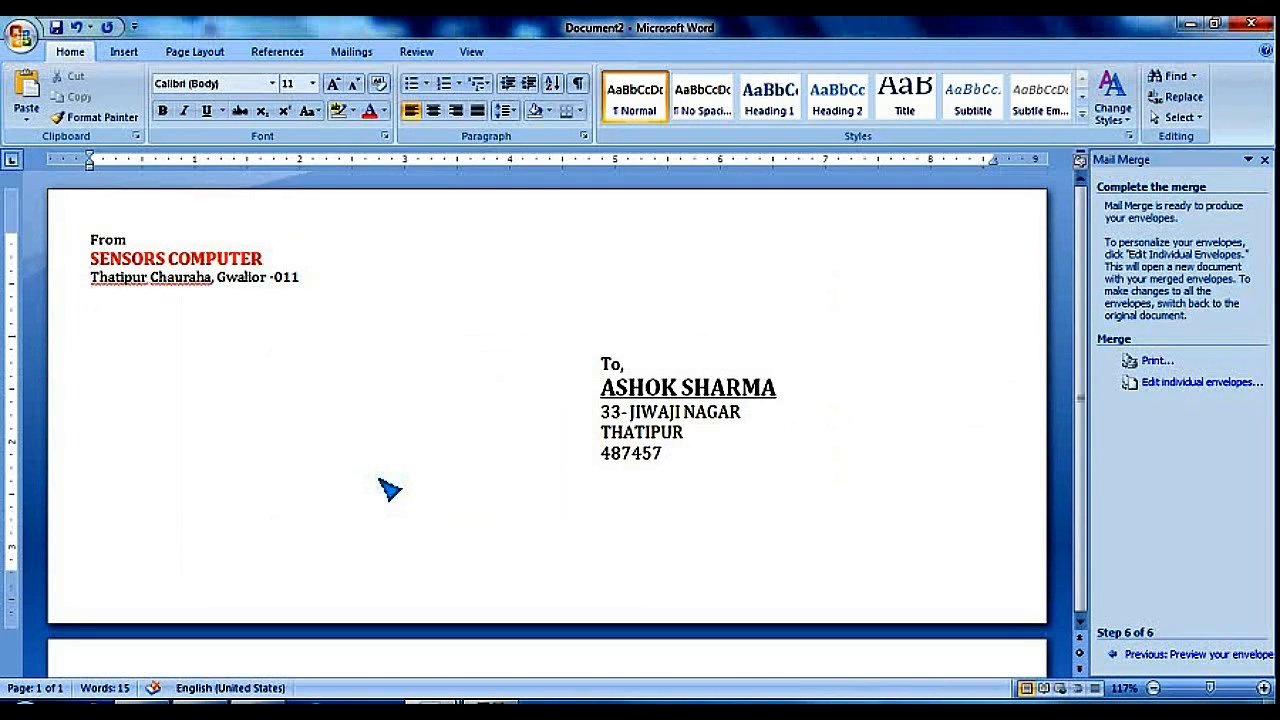
scroll(911, 421, "down", 5)
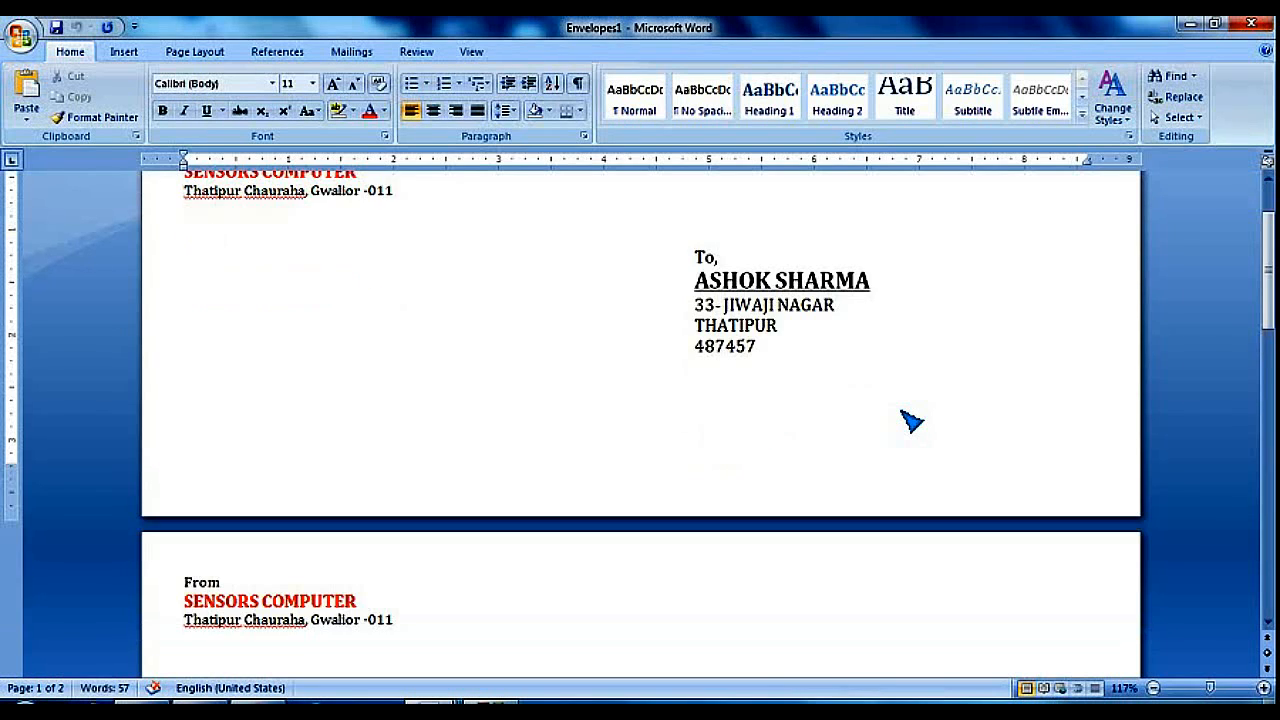
scroll(911, 421, "down", 3)
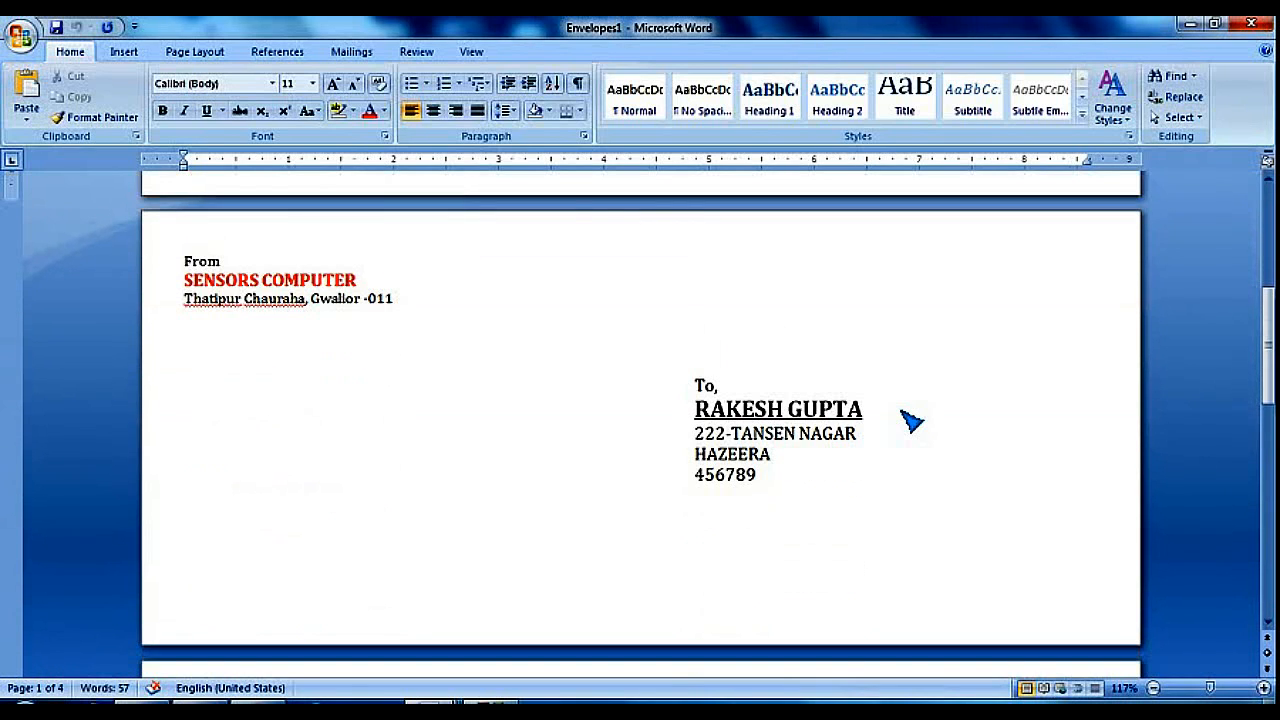
scroll(911, 421, "down", 8)
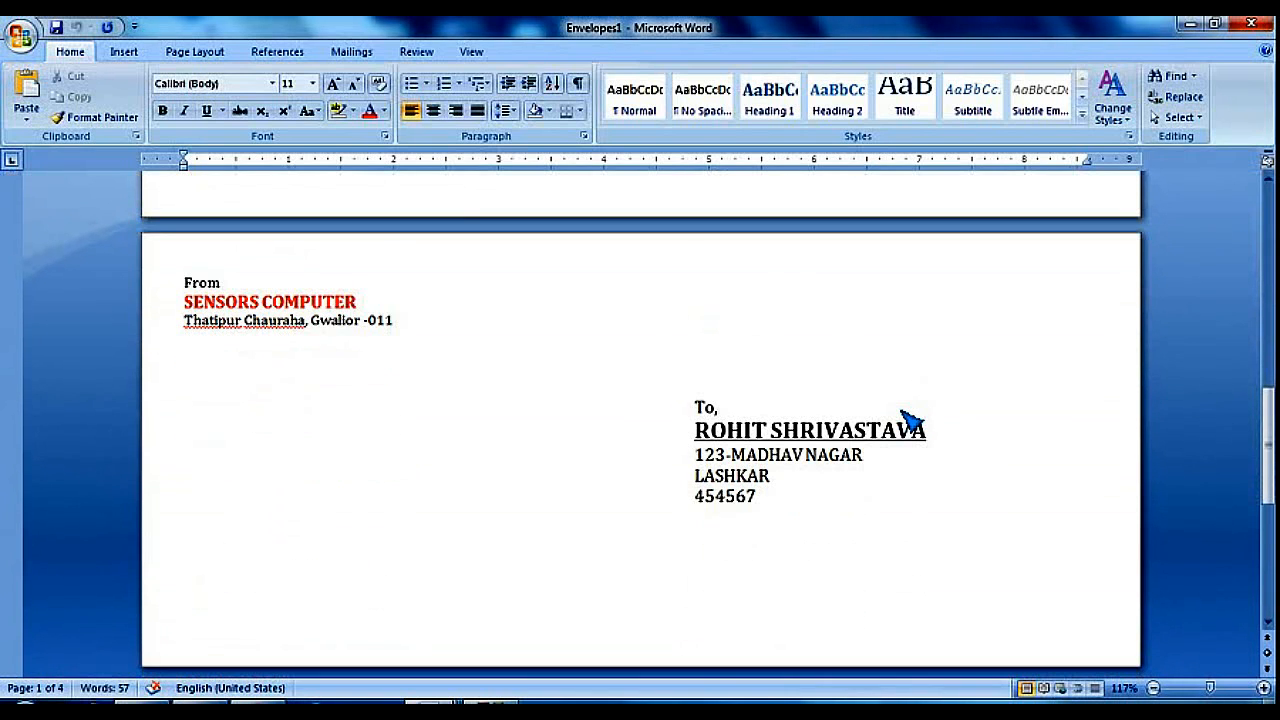
scroll(911, 421, "down", 6)
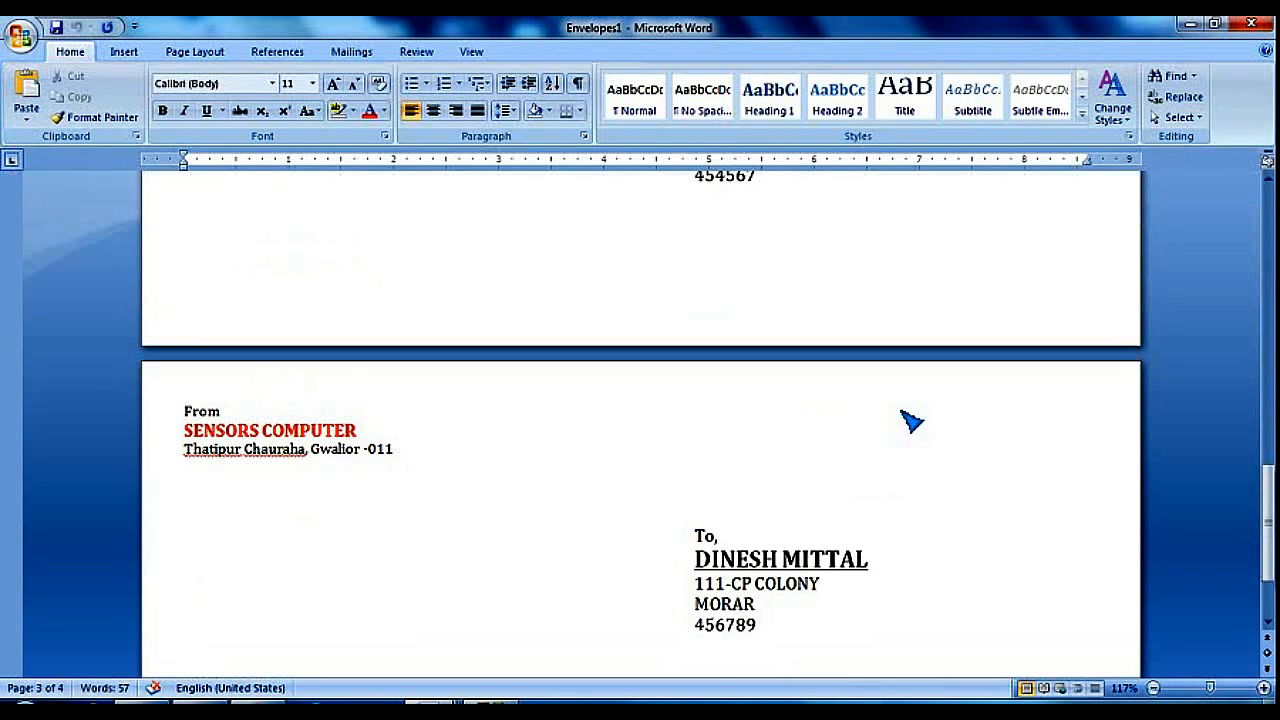
scroll(911, 421, "down", 3)
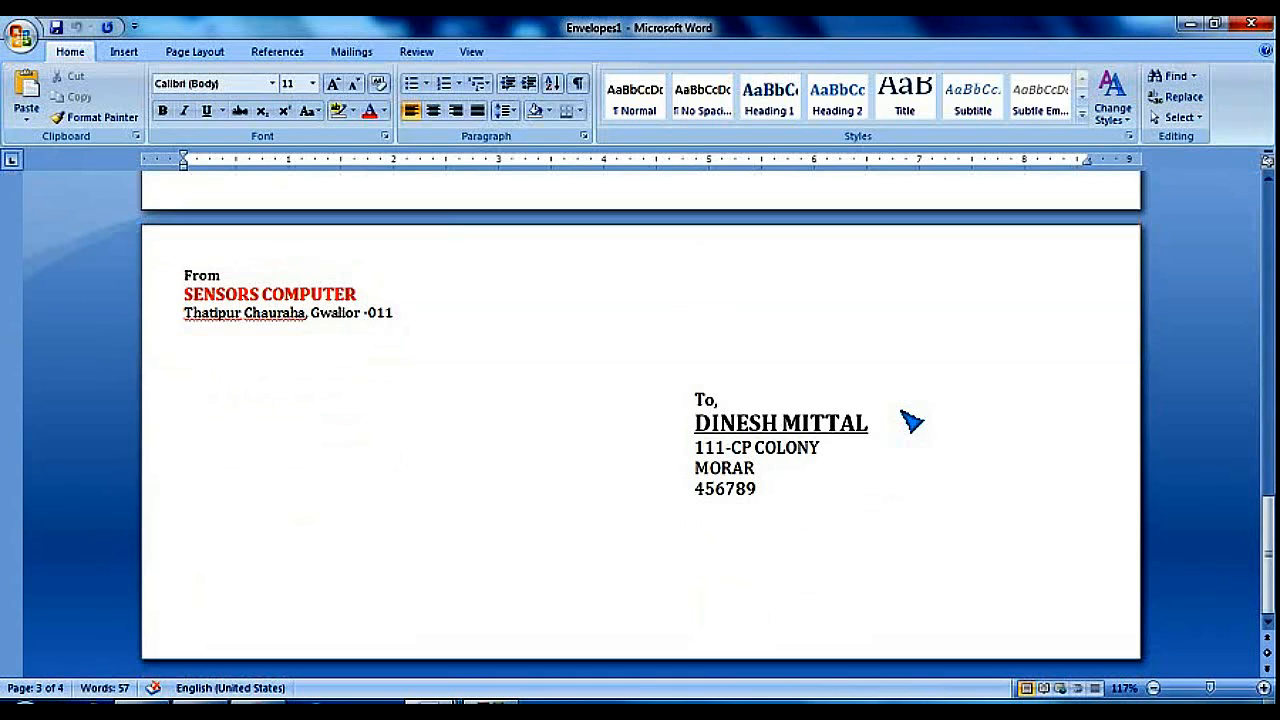
scroll(911, 421, "up", 10)
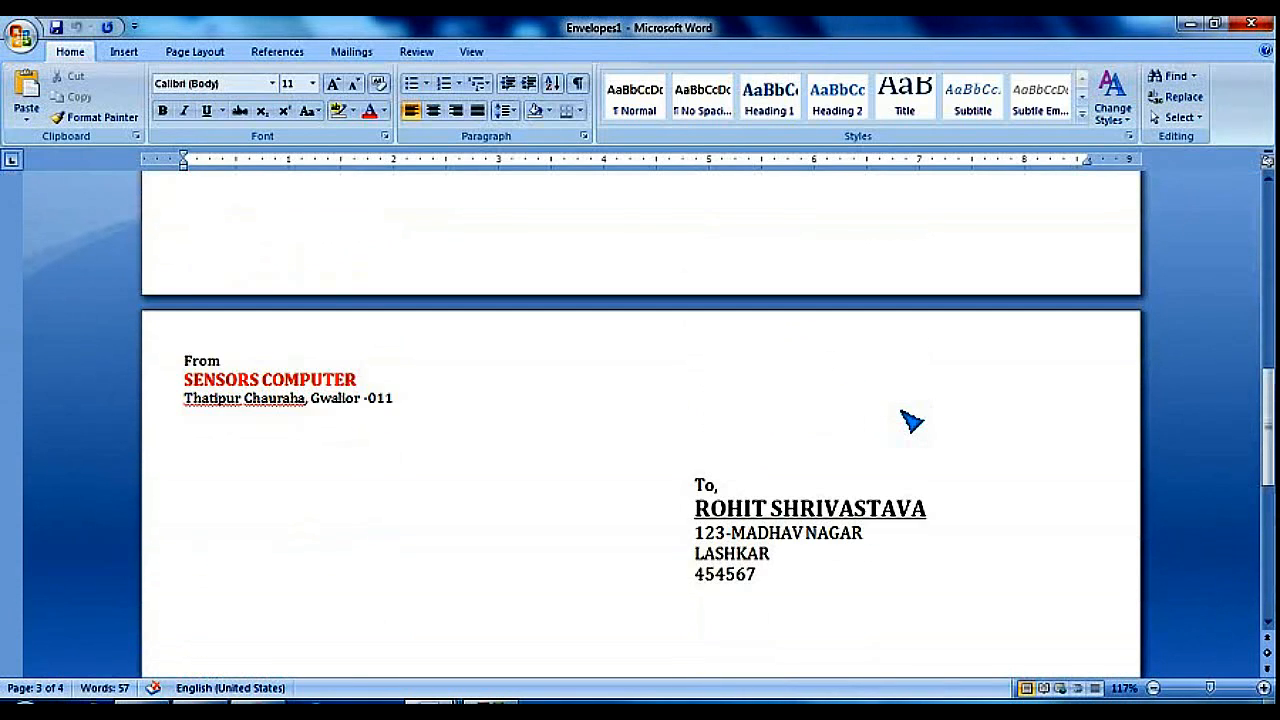
scroll(911, 421, "up", 10)
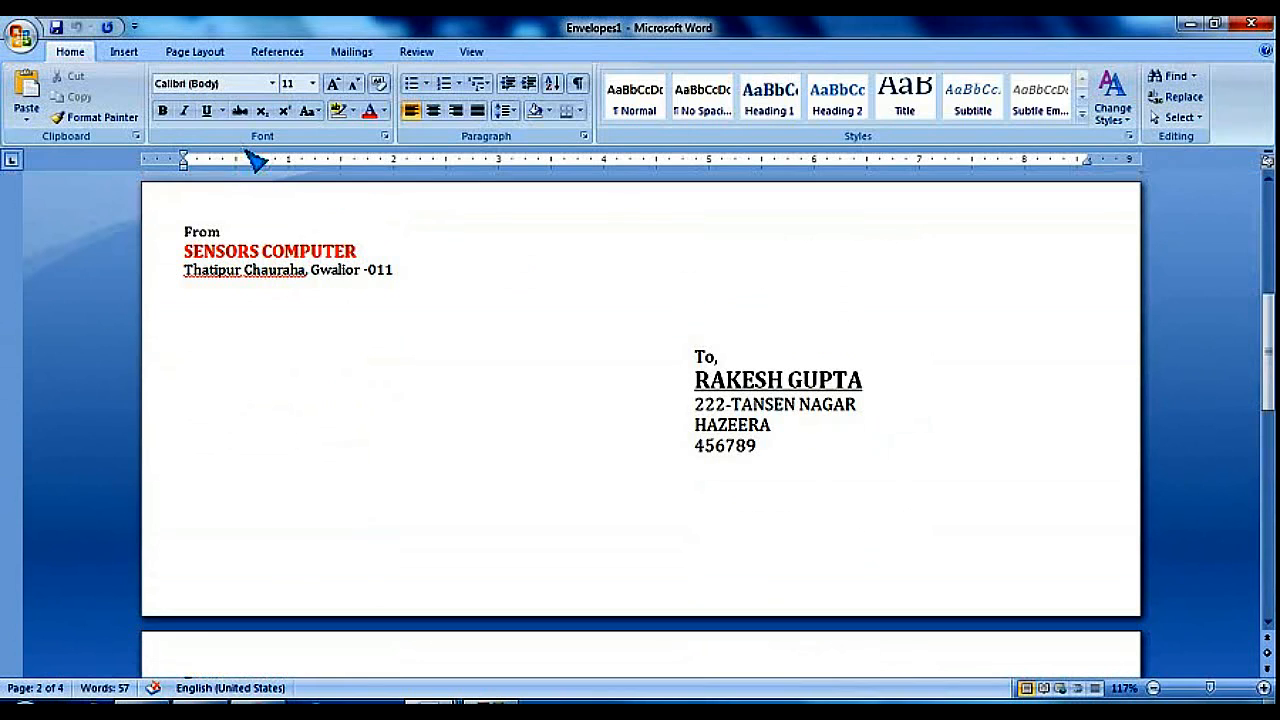
left_click(30, 42)
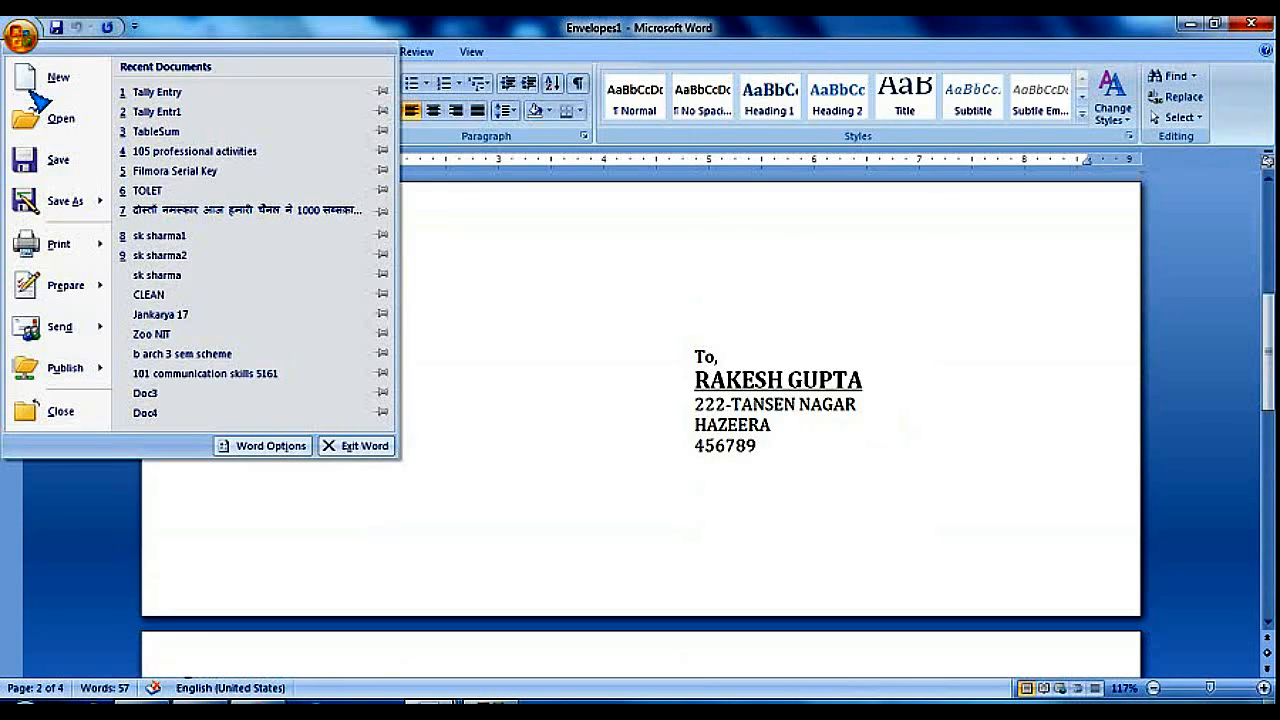
mouse_move(58, 255)
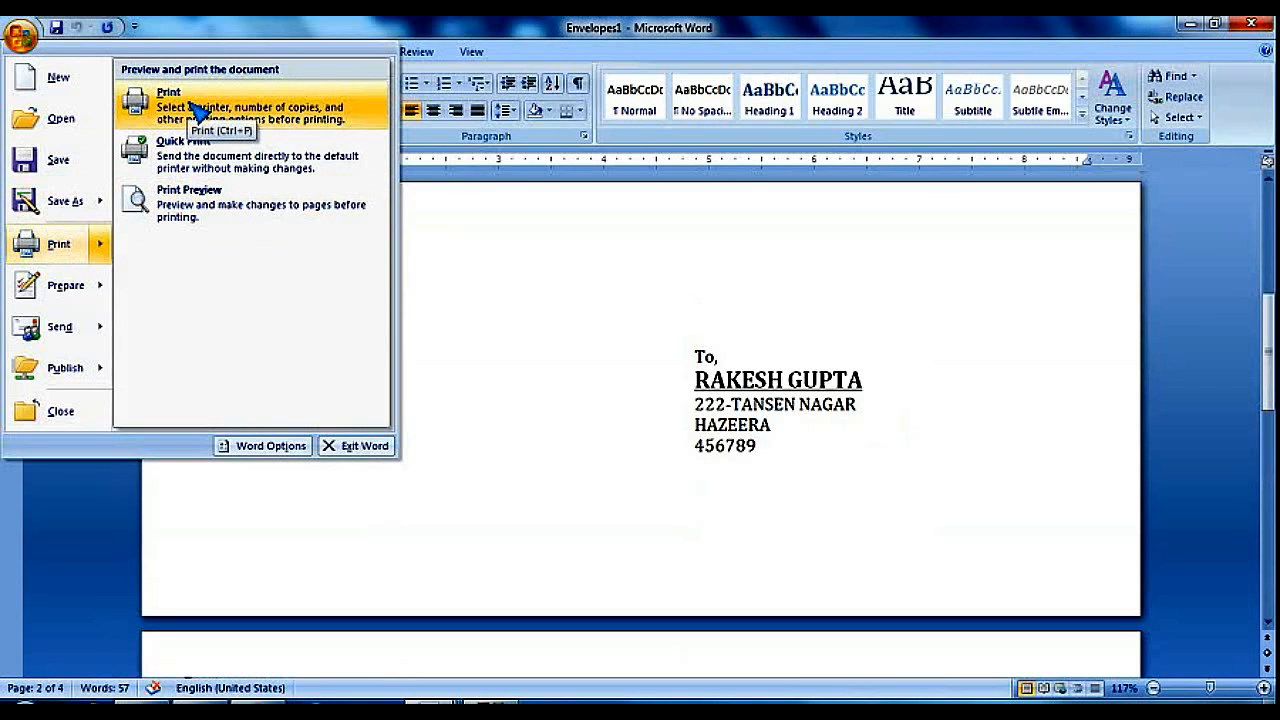
left_click(522, 283)
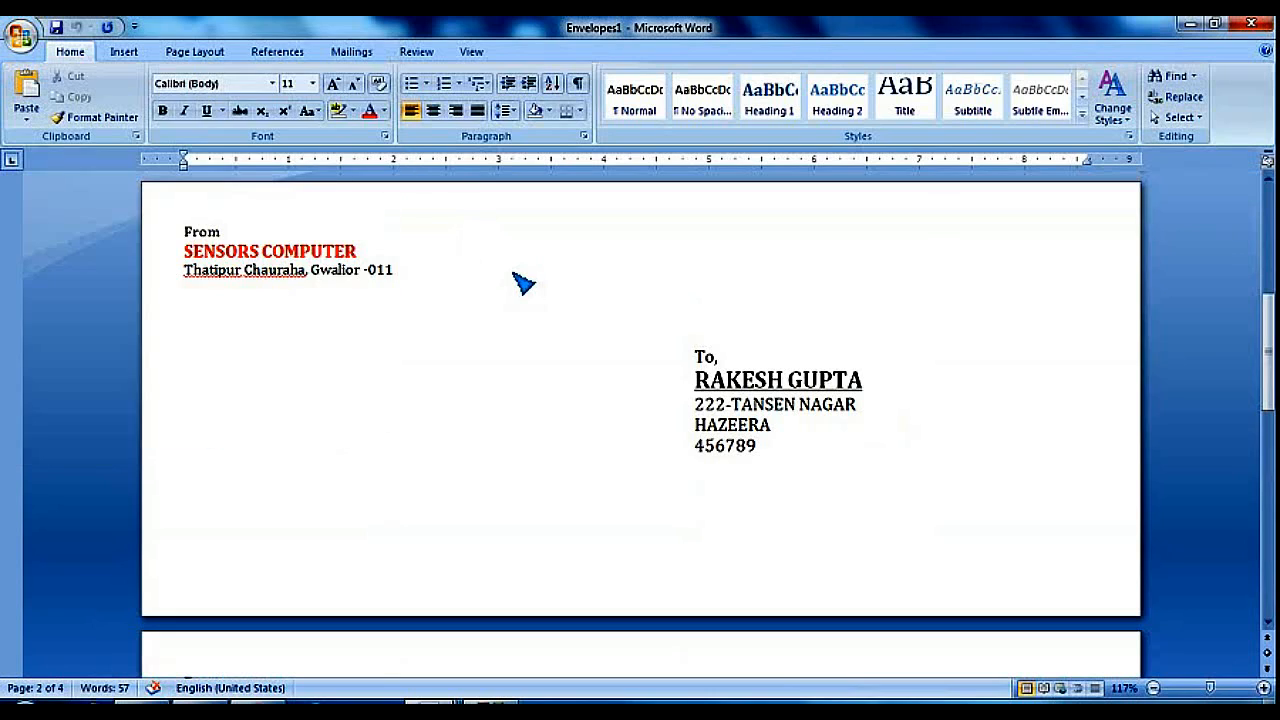